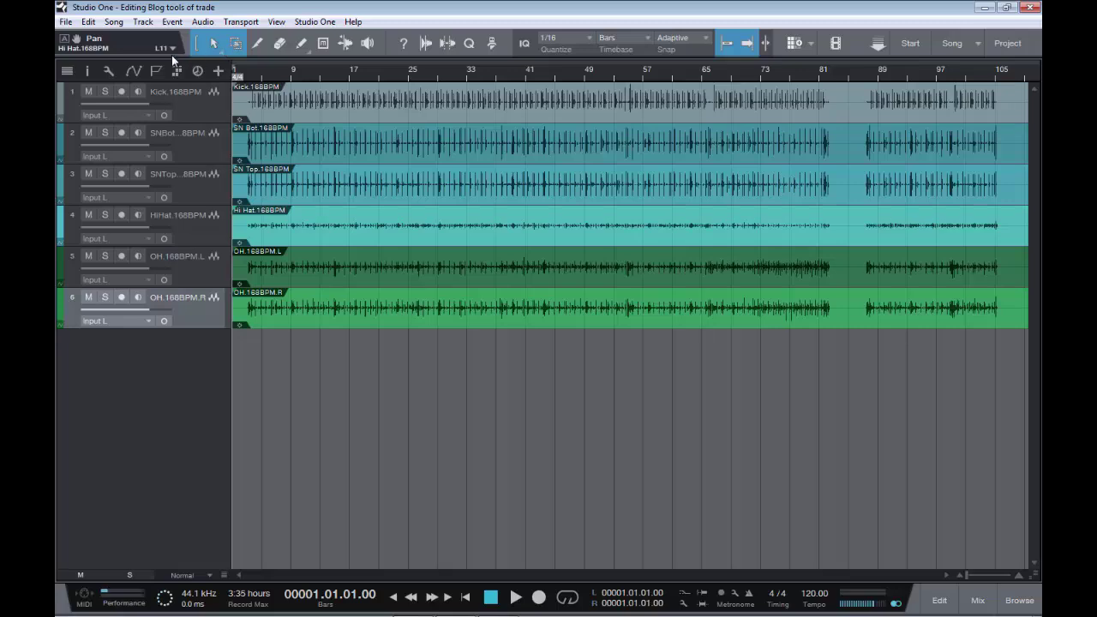
Select the Arrow tool in the toolbar for selecting and moving whole events
click(213, 44)
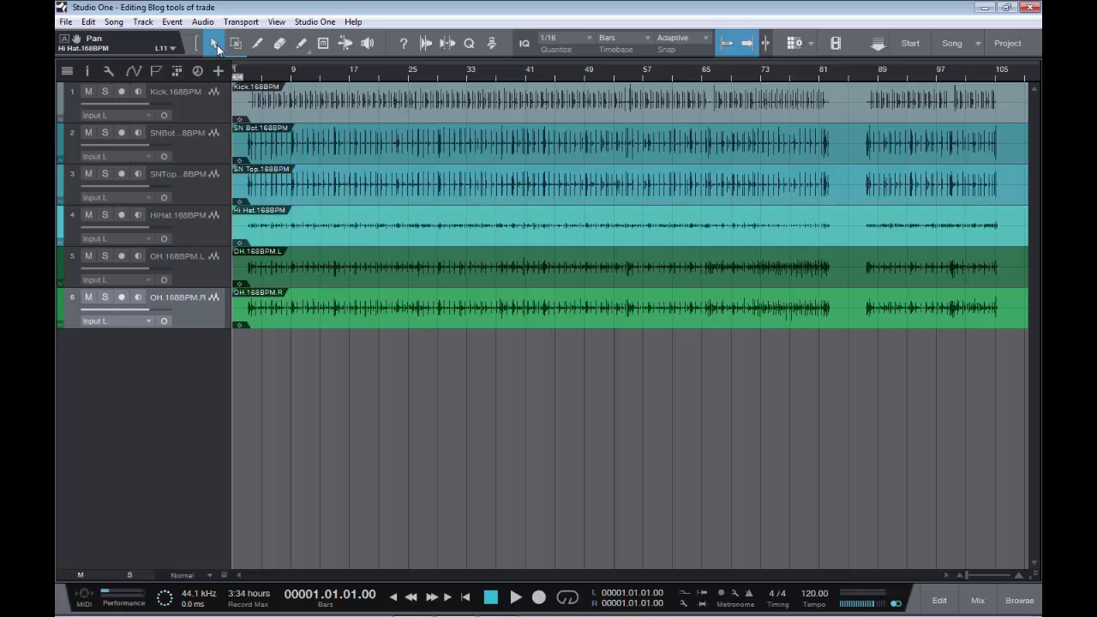
Toggle to the Range tool and back to Arrow, then make the Kick lane taller
key(2)
key(1)
drag(214, 127, 215, 222)
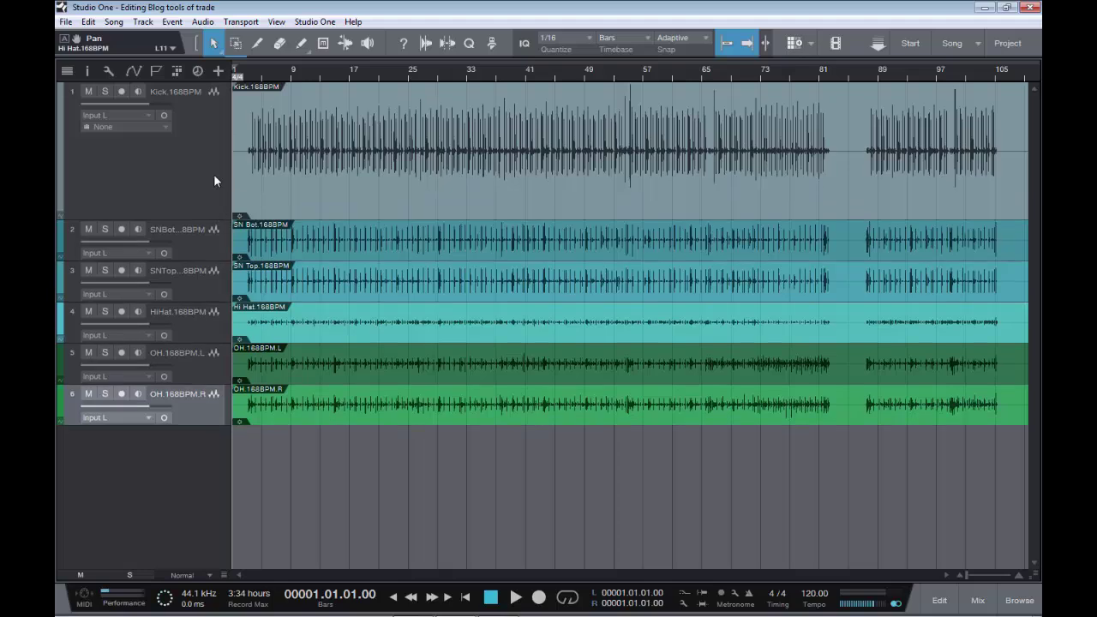
Select several drum events, then move the Kick event to around bar 43 and trim its start
click(290, 188)
click(337, 242)
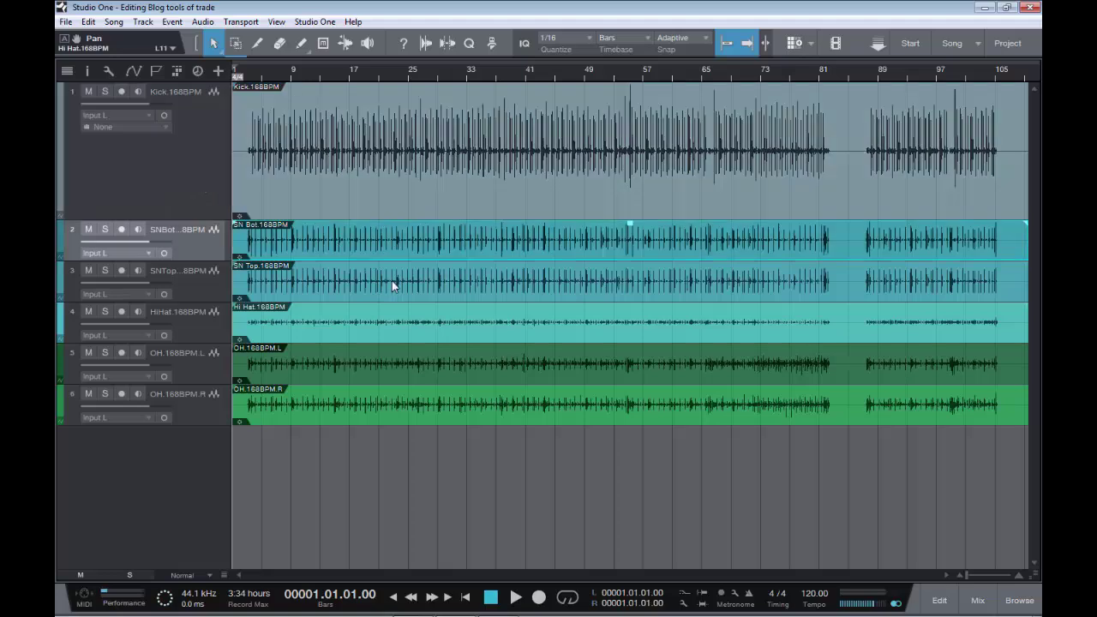
click(392, 281)
key(Down)
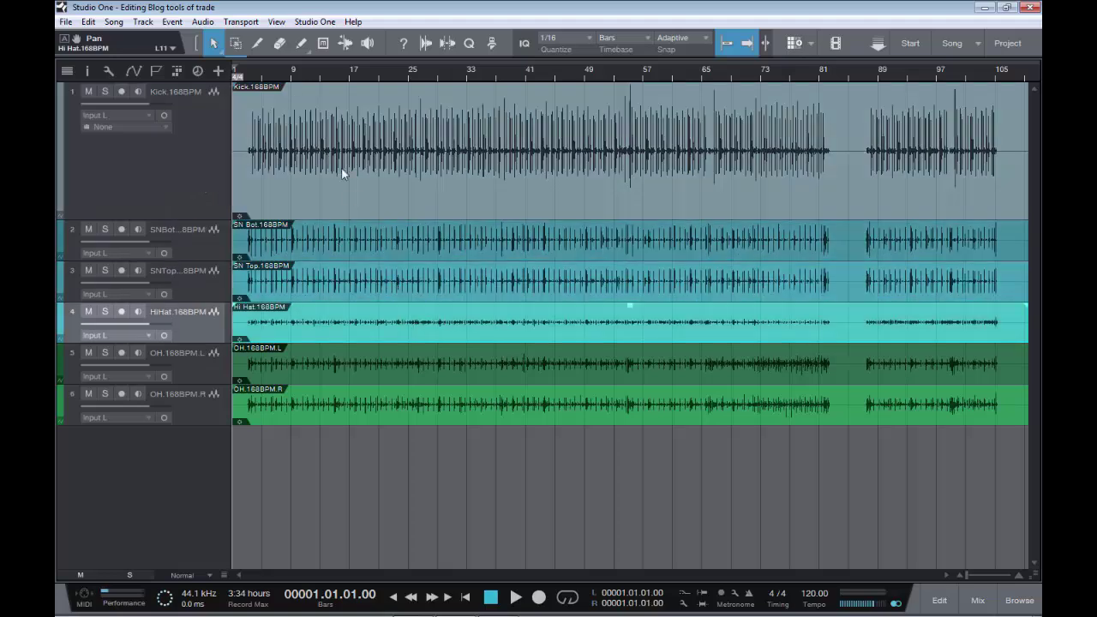
click(341, 172)
mouse_move(312, 169)
mouse_down()
mouse_move(367, 181)
mouse_move(623, 183)
mouse_move(303, 186)
mouse_up()
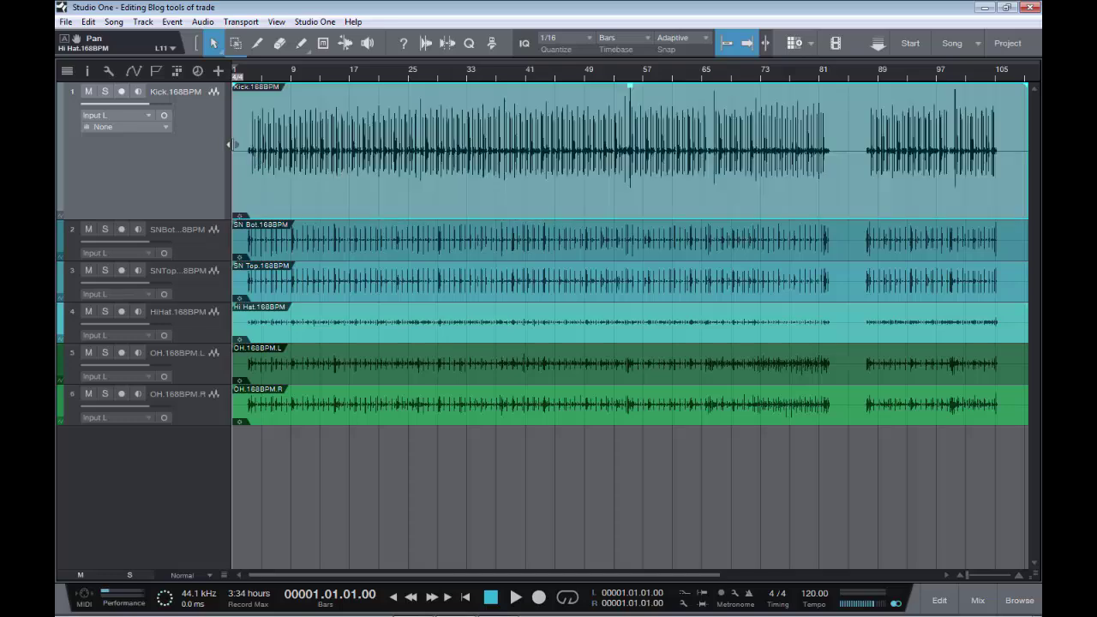
mouse_move(231, 144)
mouse_down()
mouse_move(300, 152)
mouse_move(218, 157)
mouse_up()
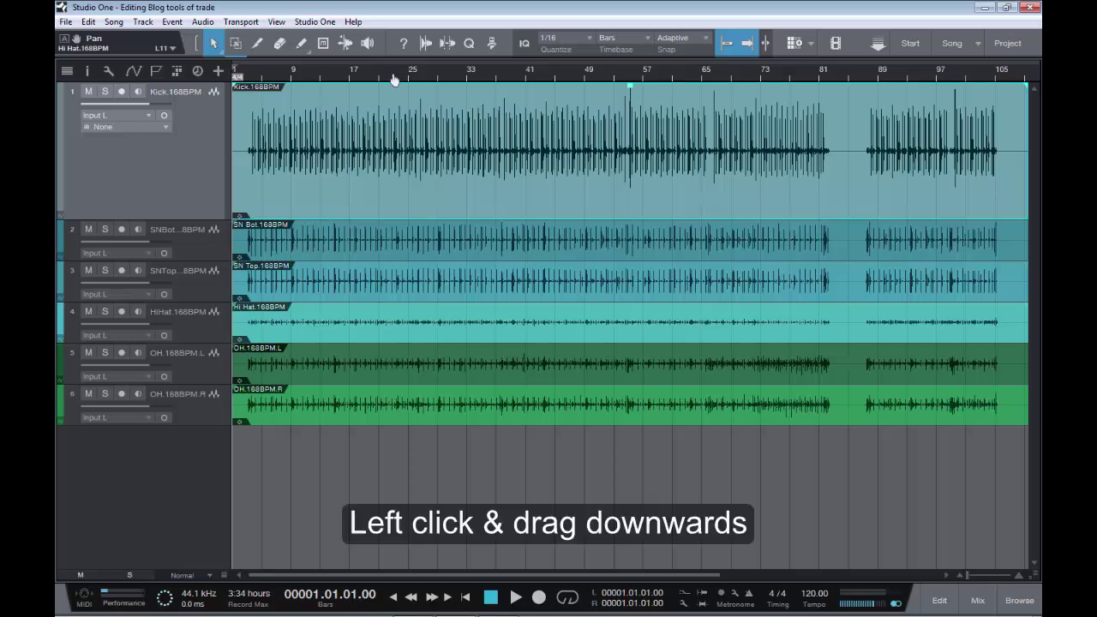
Zoom in at the song start, try a fade-in on the Kick event, then undo it
drag(392, 75, 407, 109)
key(Home)
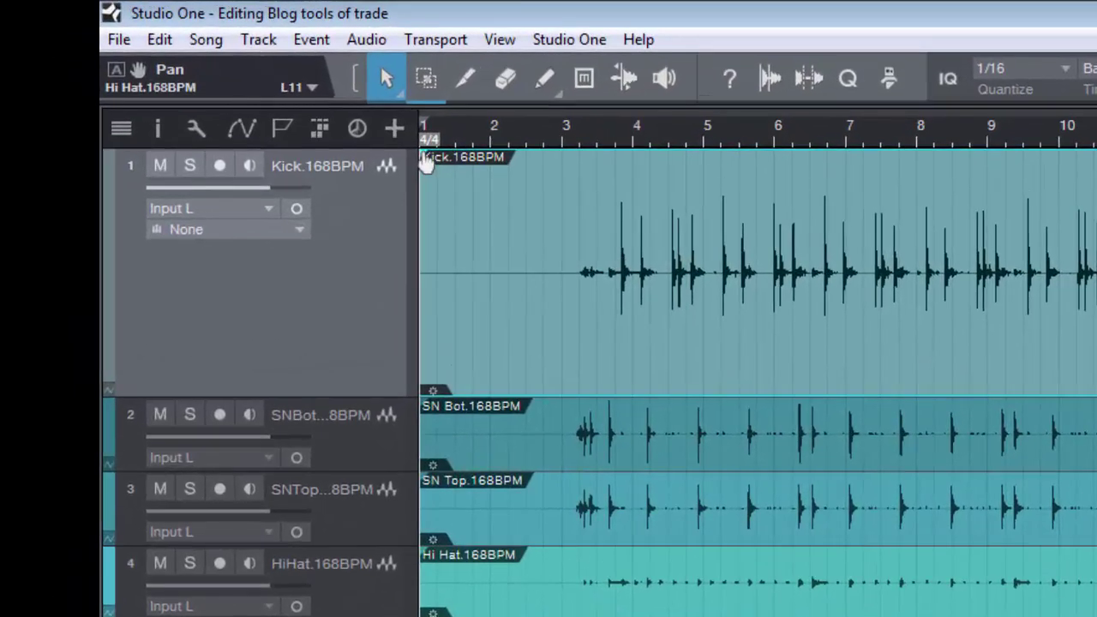
mouse_move(426, 165)
mouse_down()
mouse_move(514, 184)
mouse_move(558, 272)
mouse_move(478, 189)
mouse_move(502, 184)
mouse_up()
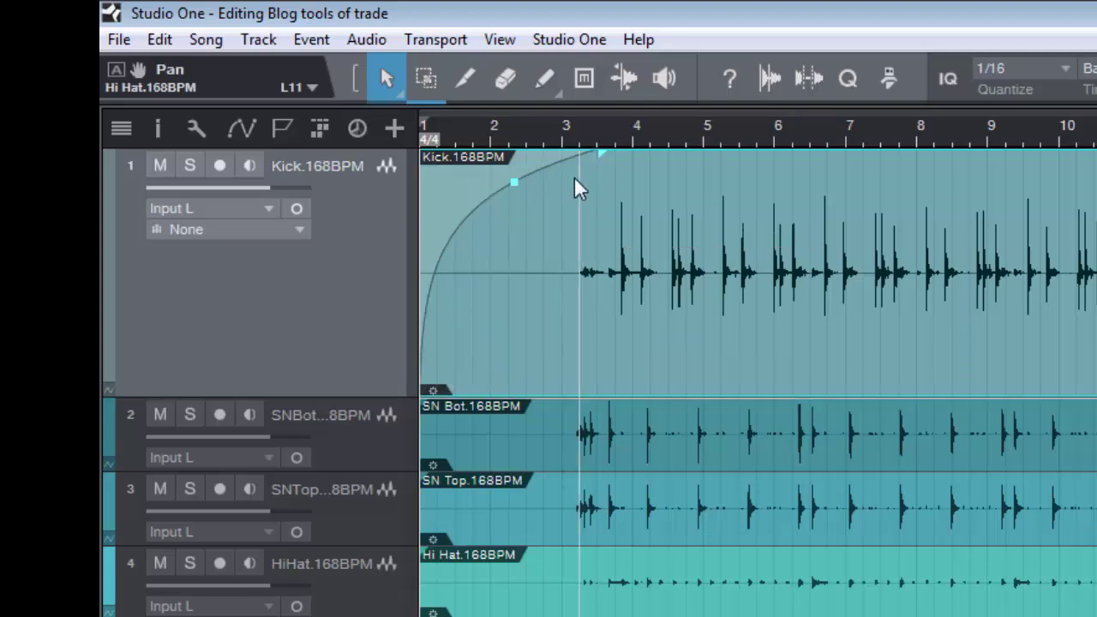
key(ctrl+z)
key(ctrl+z)
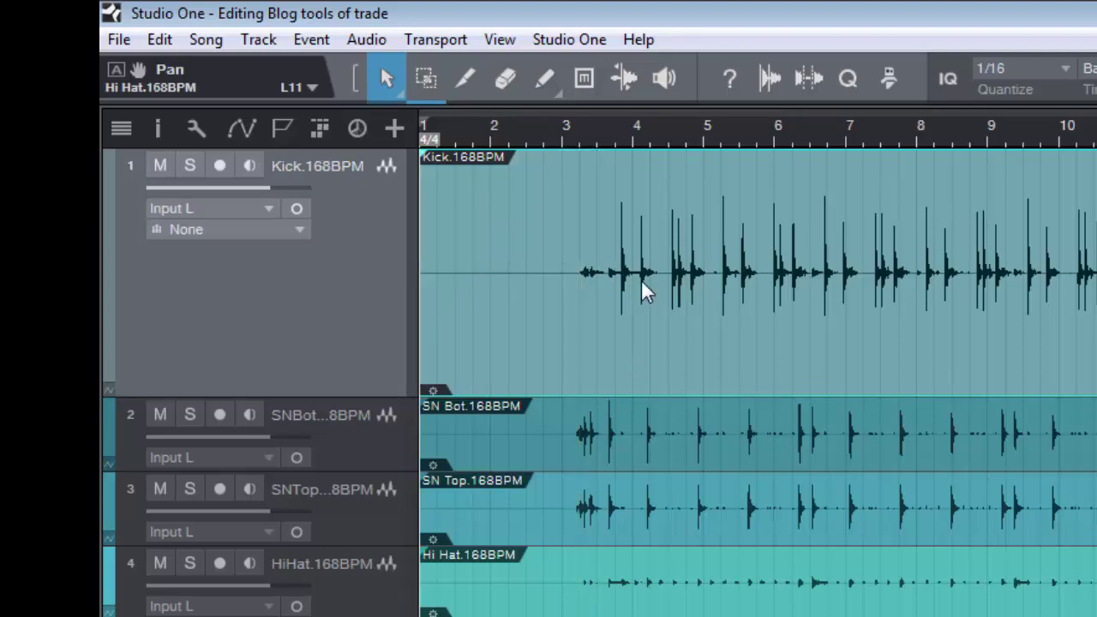
Give the Kick event an exponential fade-out about 18.7 s long
scroll(810, 283, down, 5)
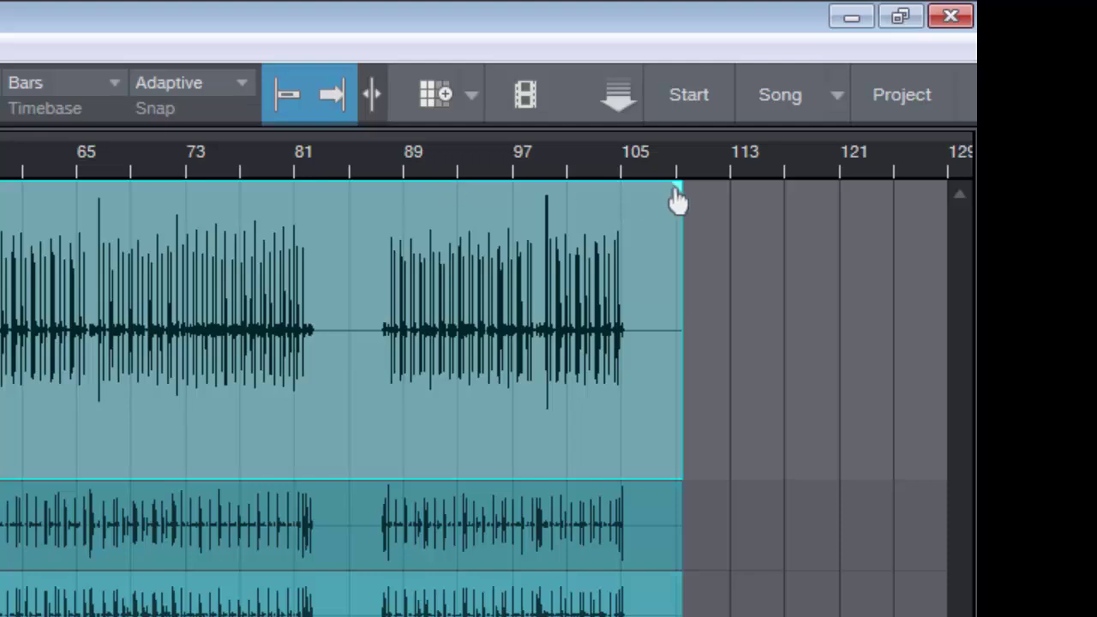
drag(763, 168, 664, 209)
drag(570, 240, 552, 242)
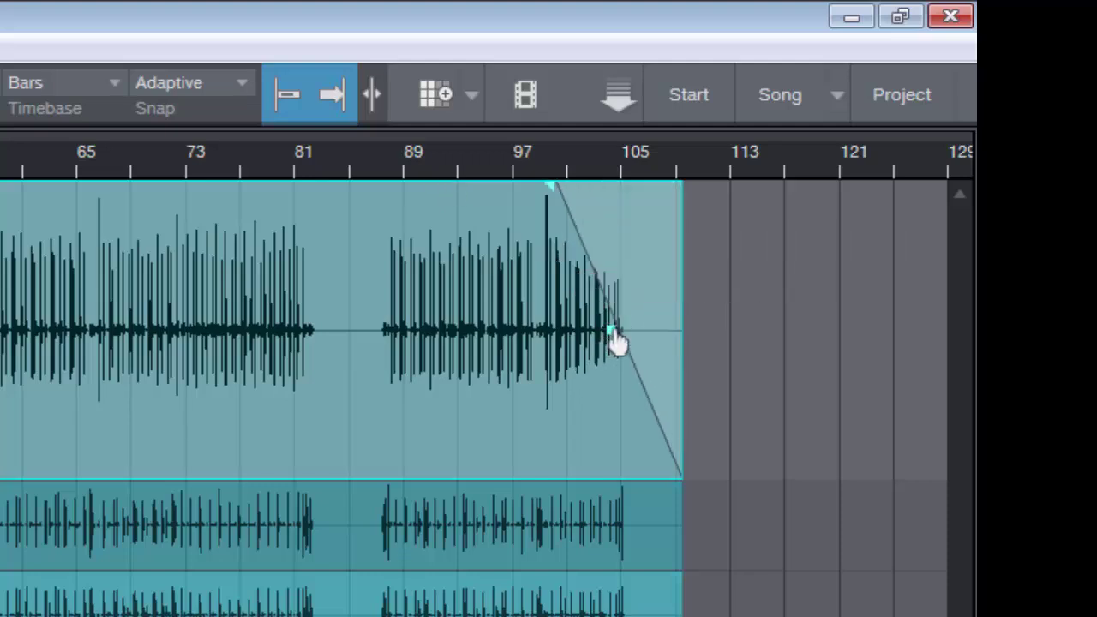
drag(611, 340, 539, 209)
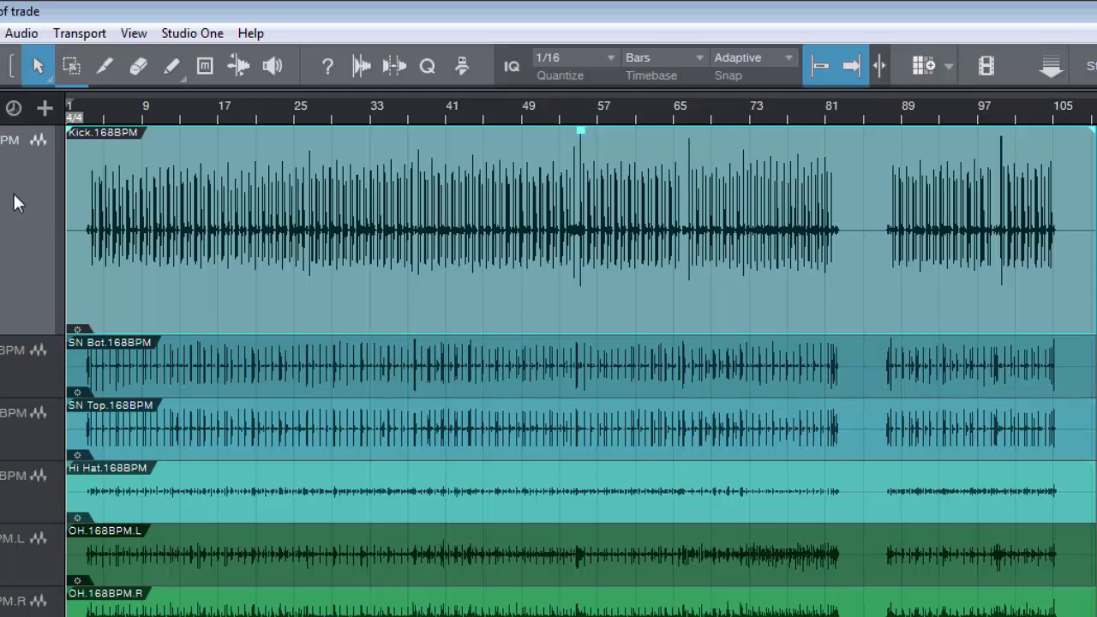
Start playback and lower the Kick event's gain to -8.4 dB
click(125, 120)
key(space)
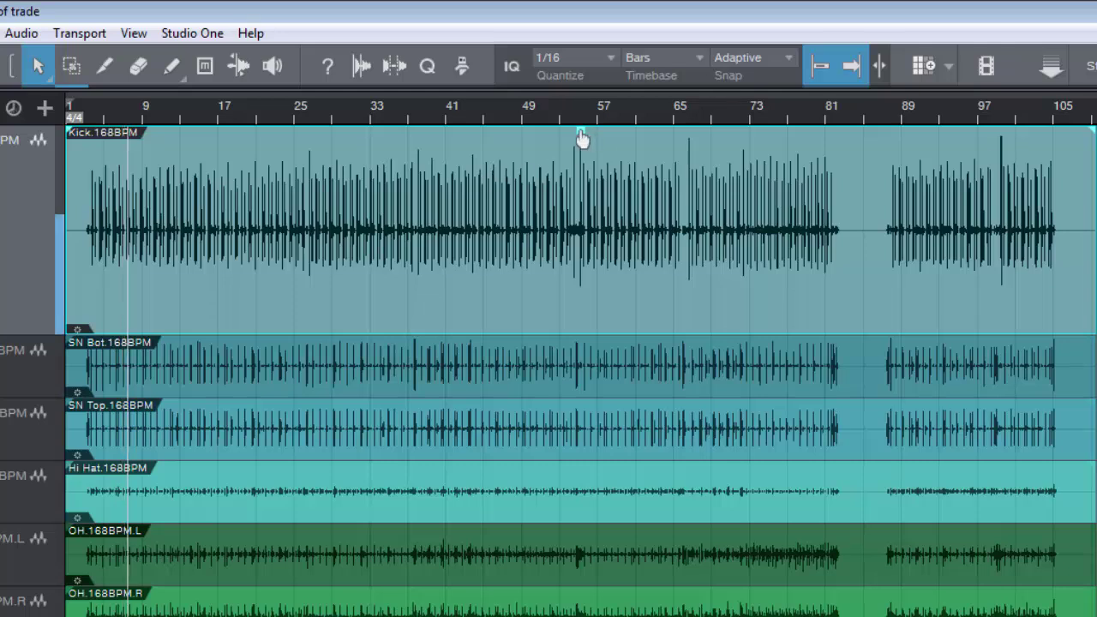
mouse_move(582, 141)
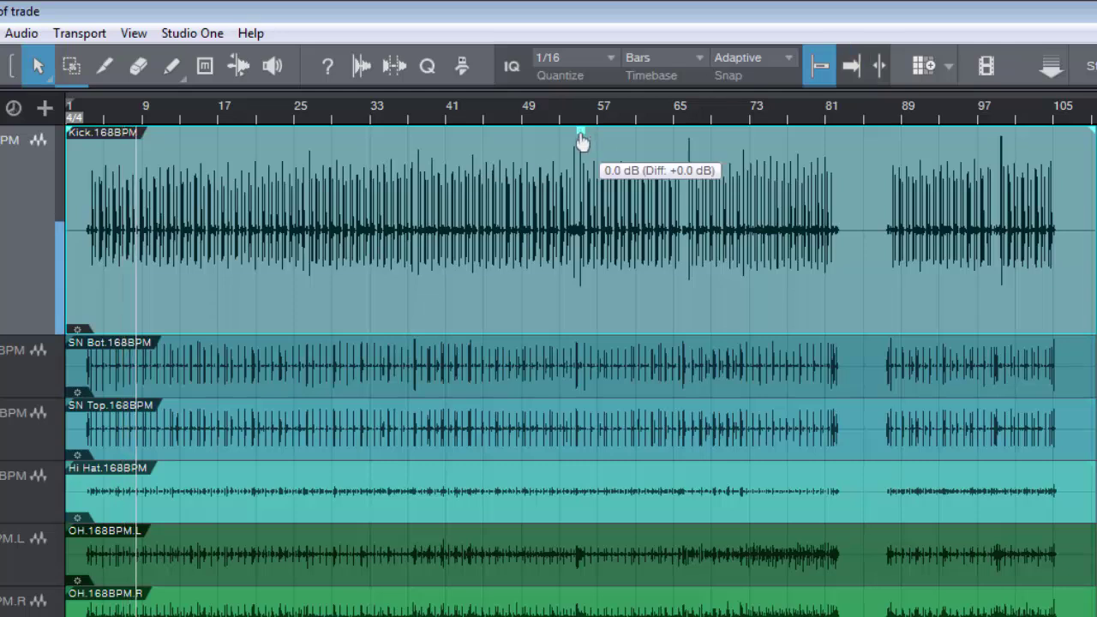
mouse_move(582, 141)
mouse_down()
mouse_move(582, 227)
mouse_move(582, 88)
mouse_move(583, 162)
mouse_up()
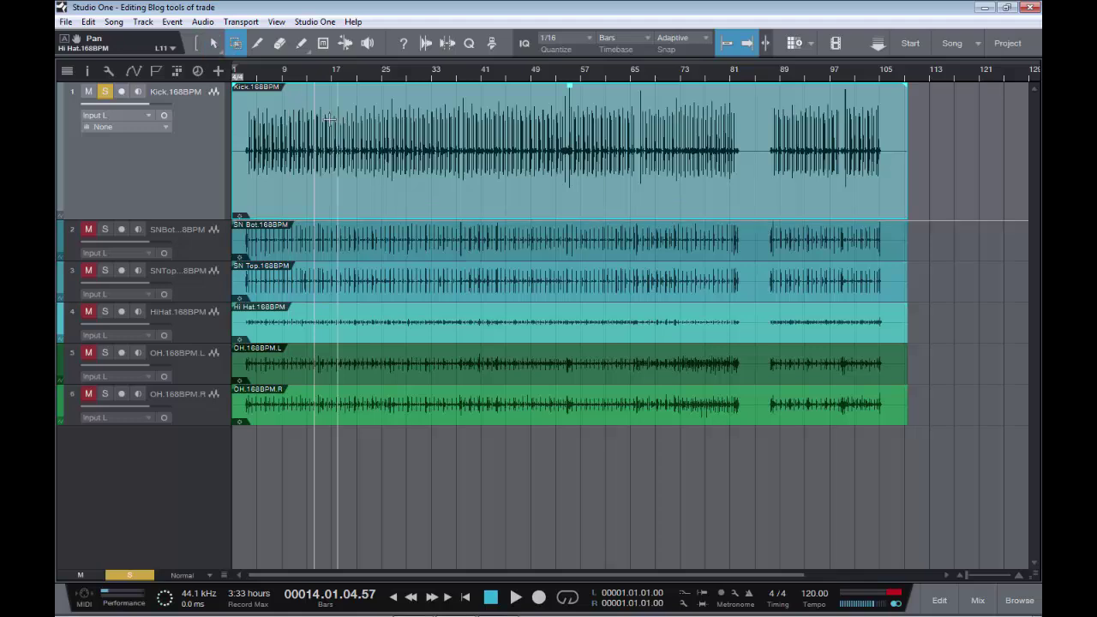
Select a bars 35–49 range on the Kick track and extend it across all six tracks
drag(326, 120, 387, 147)
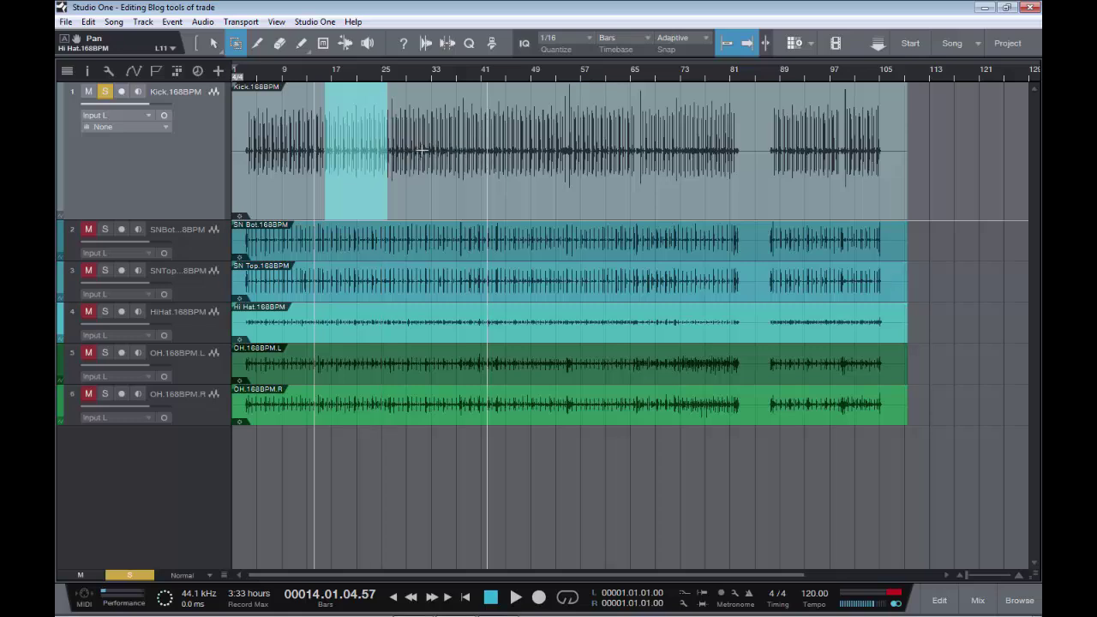
drag(443, 126, 524, 128)
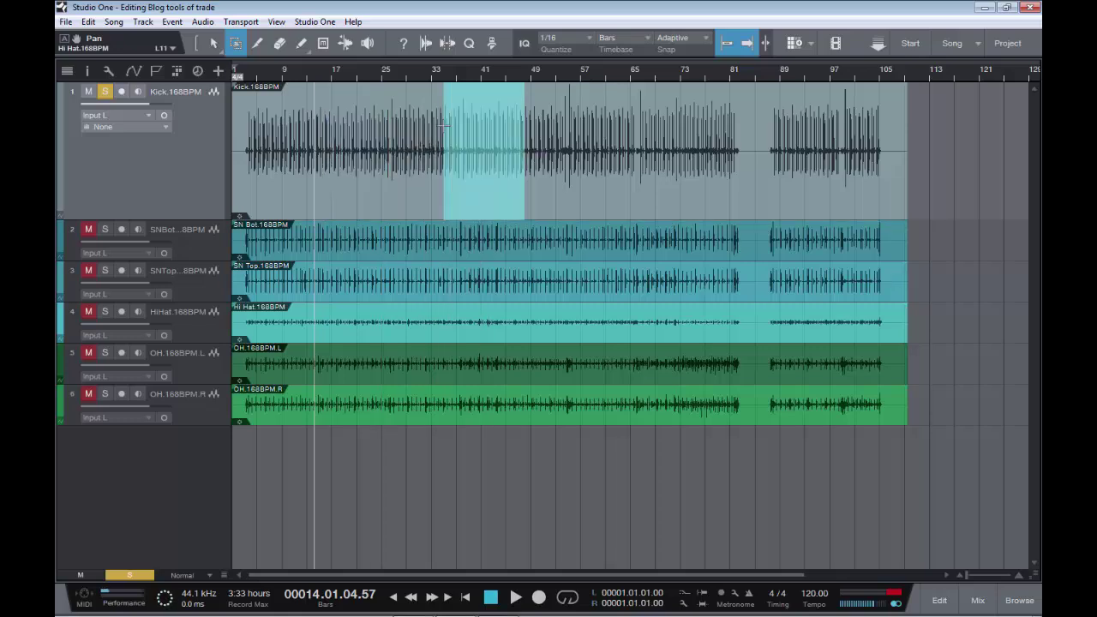
drag(444, 126, 526, 305)
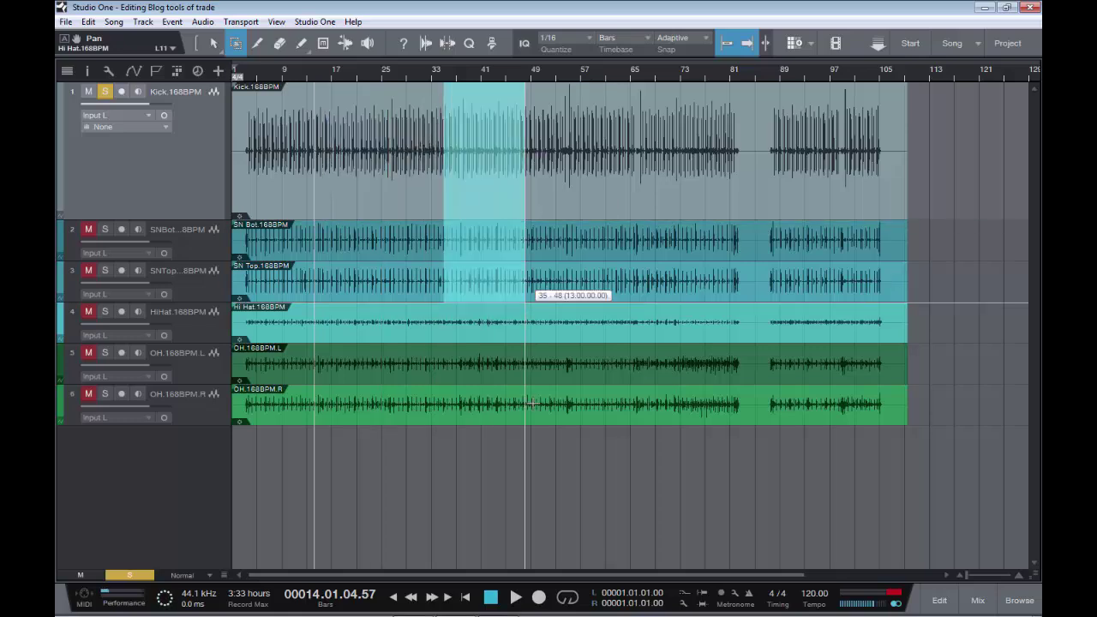
drag(525, 303, 531, 426)
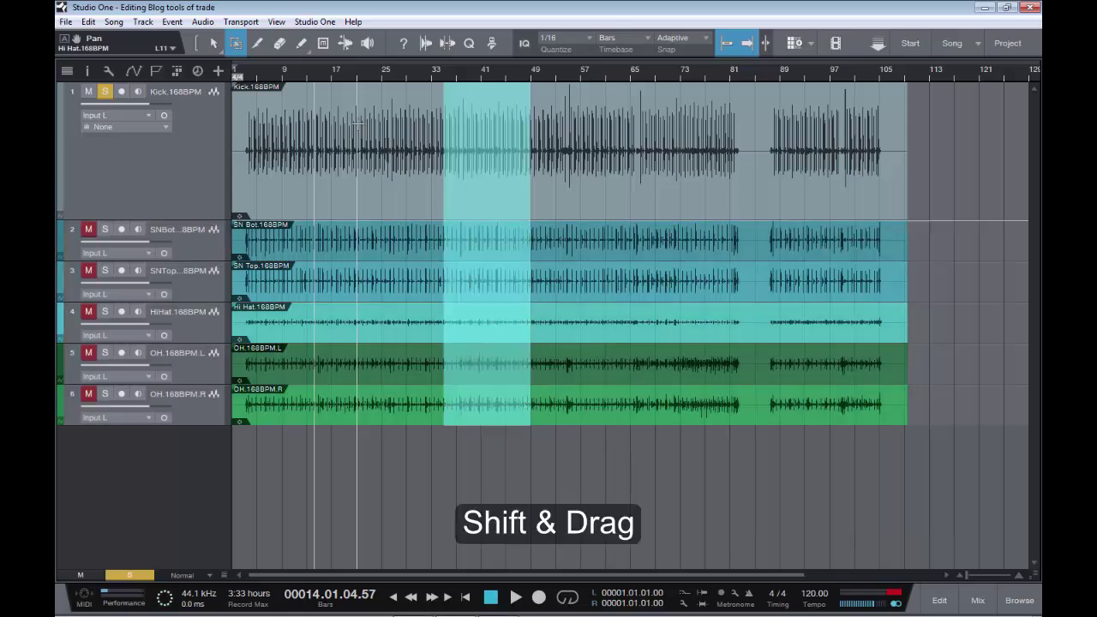
Add ranges at bars 20–25 and 73–80, then clear them from OH.L, SN Top and Kick
drag(357, 123, 611, 130)
drag(683, 134, 727, 137)
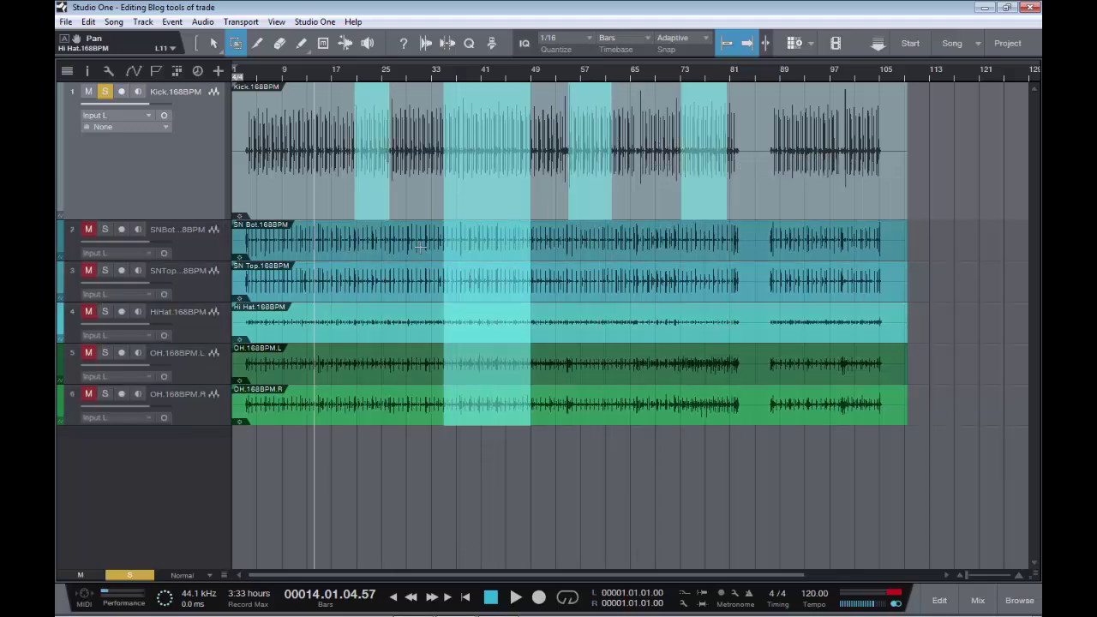
drag(372, 238, 374, 407)
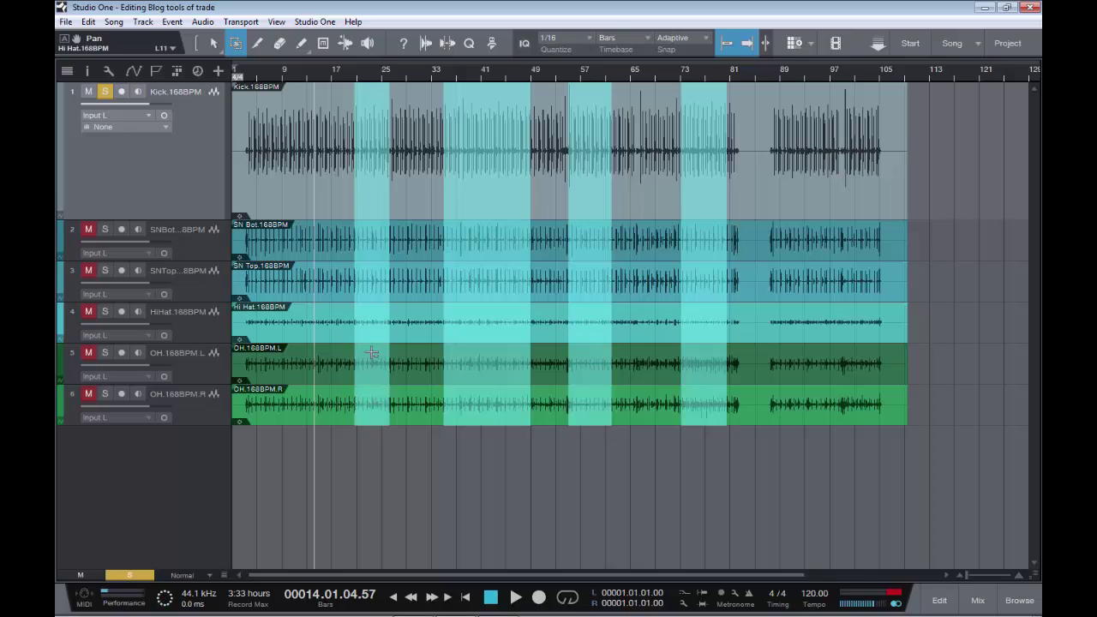
alt+click(371, 360)
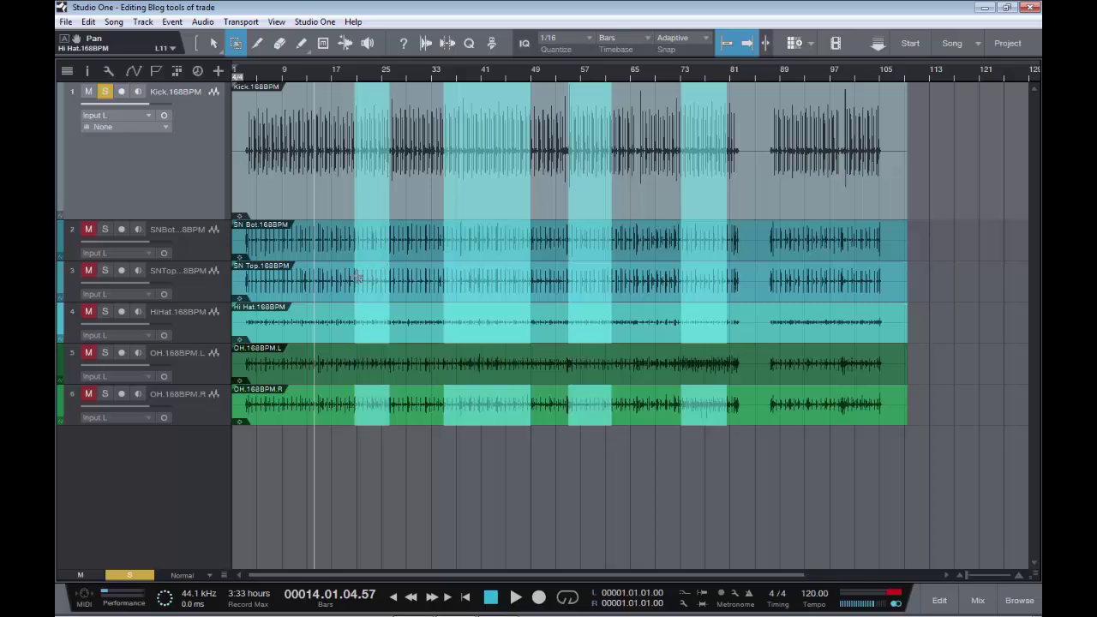
alt+click(358, 275)
alt+click(296, 210)
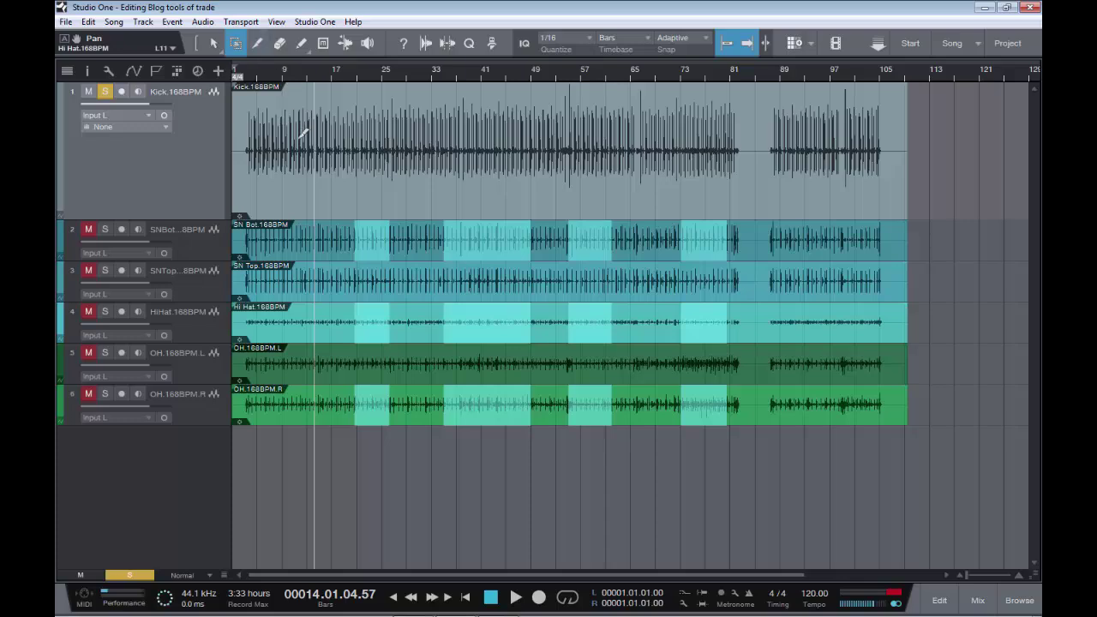
Zoom in around bar 18 and select the Kick event parts with the Arrow tool
key(3)
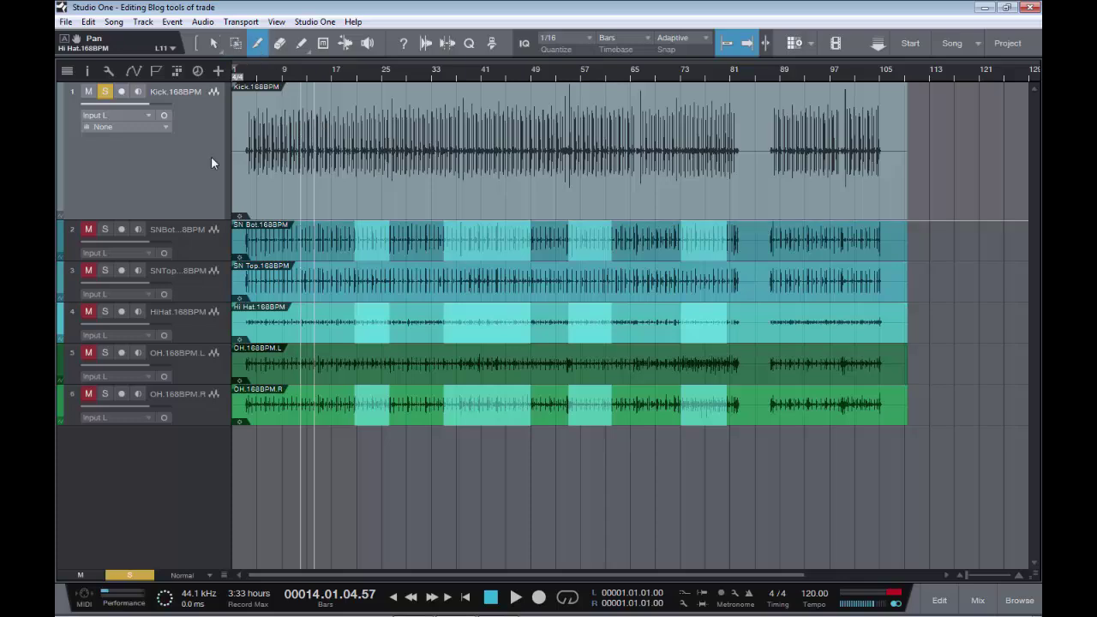
scroll(379, 117, up, 5)
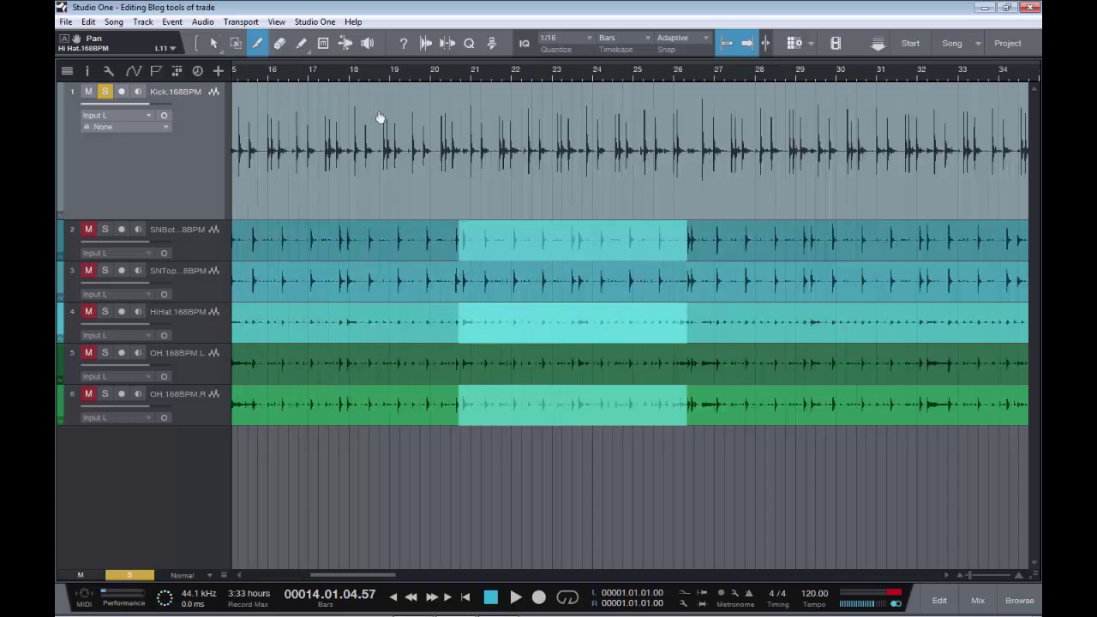
scroll(379, 116, up, 3)
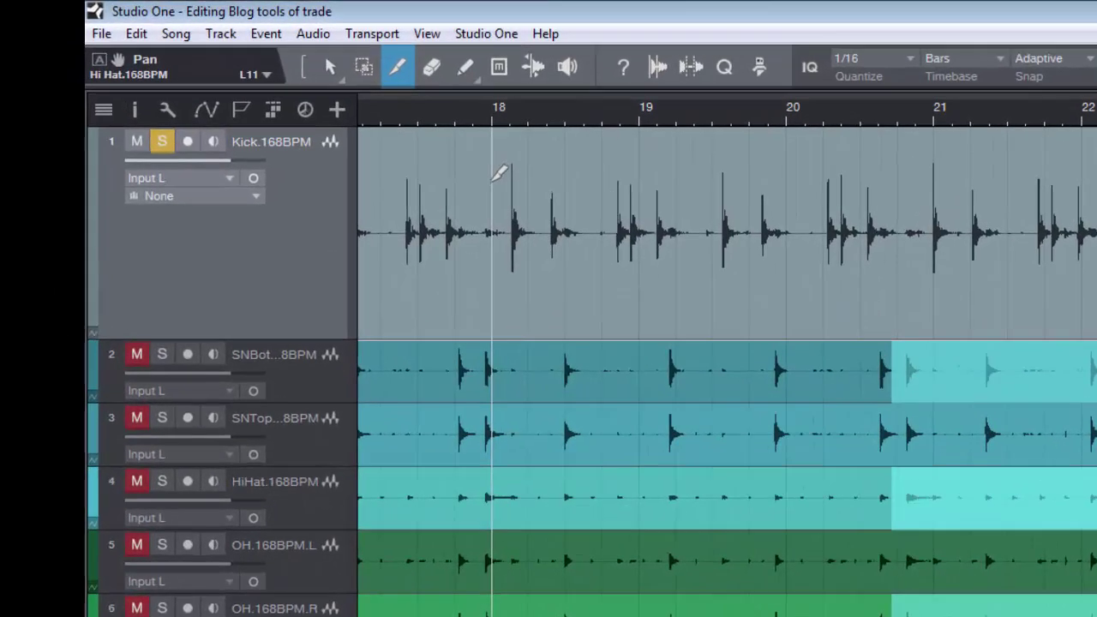
click(494, 179)
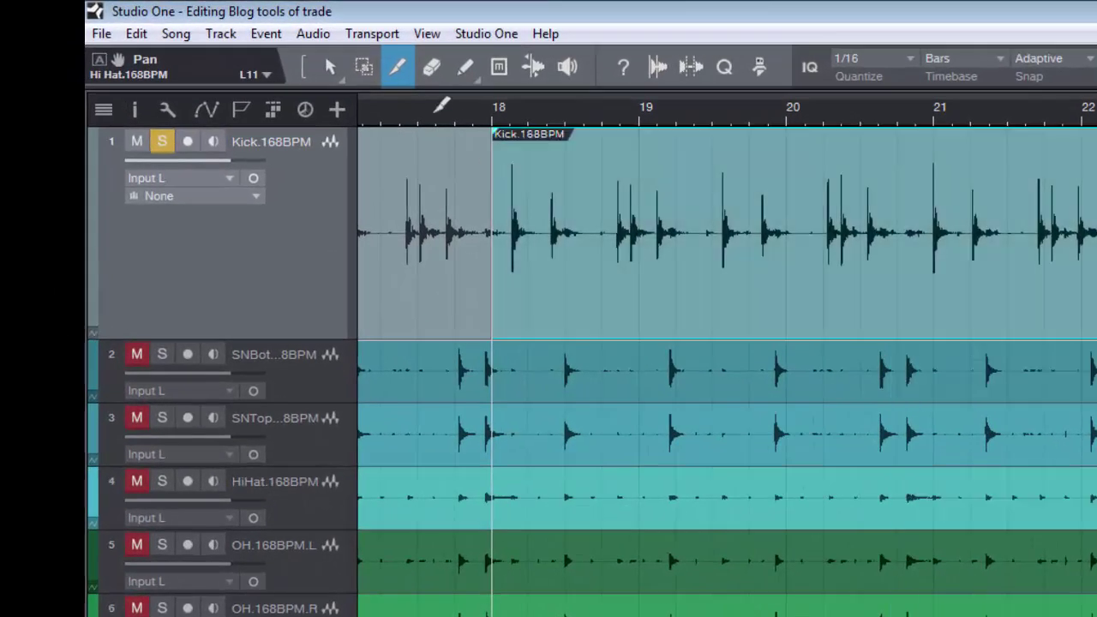
click(331, 68)
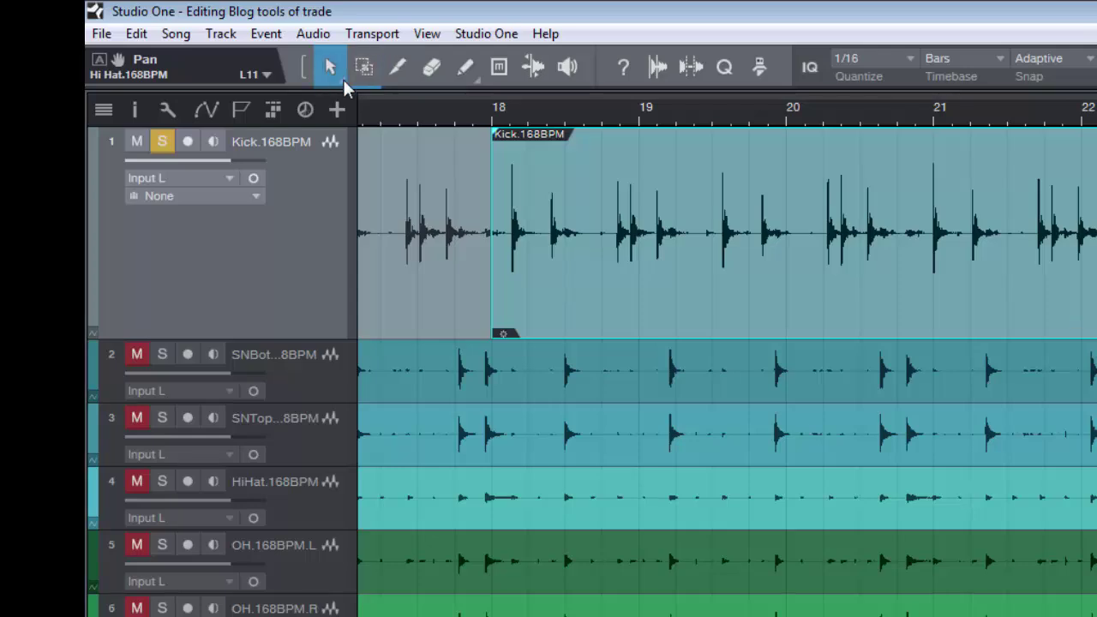
click(458, 183)
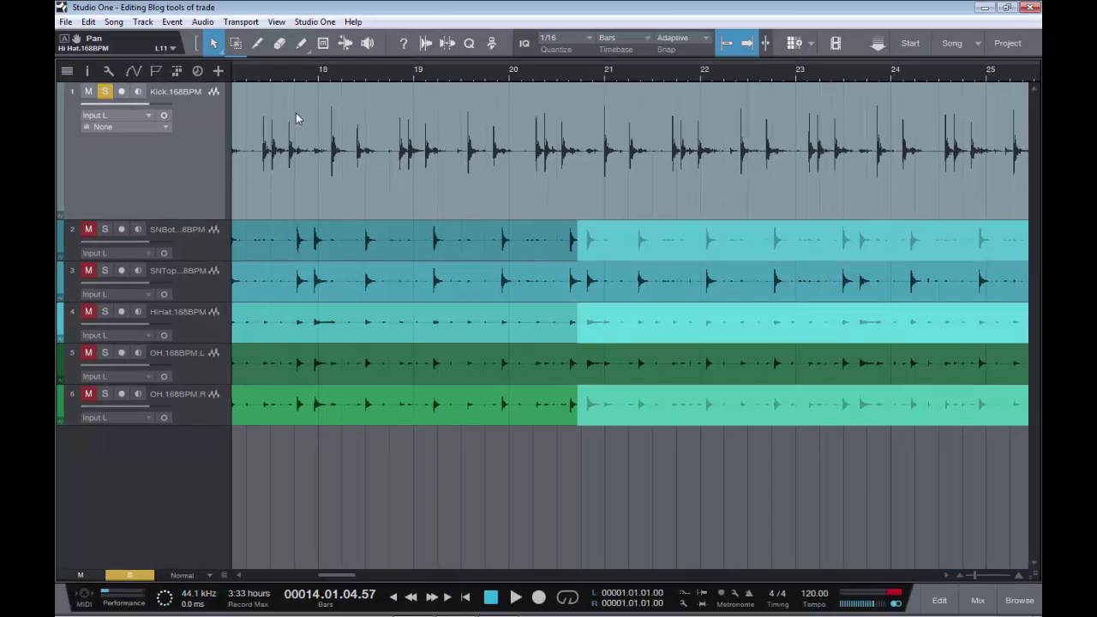
With the Eraser tool, zoom out and erase the SN Bot, HiHat and OH.L events
click(280, 44)
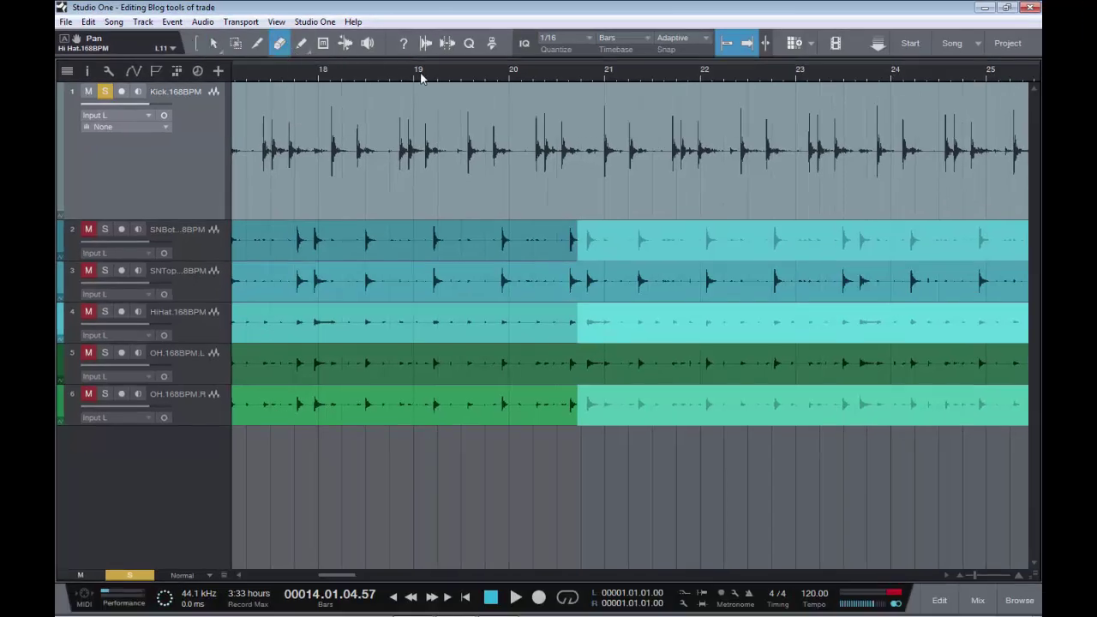
drag(420, 79, 443, 25)
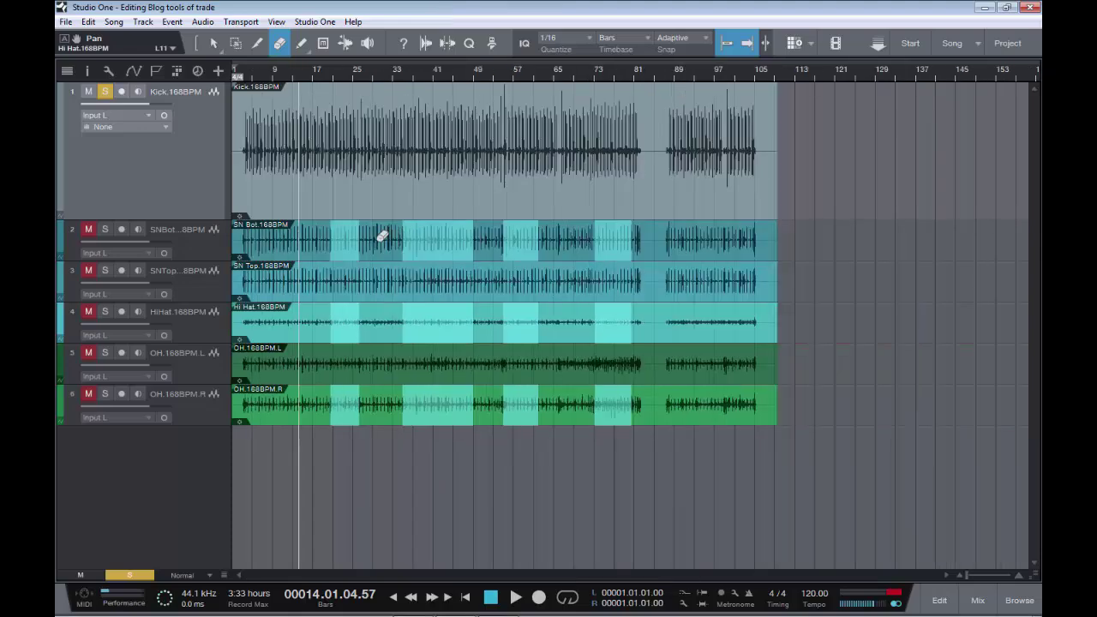
click(382, 237)
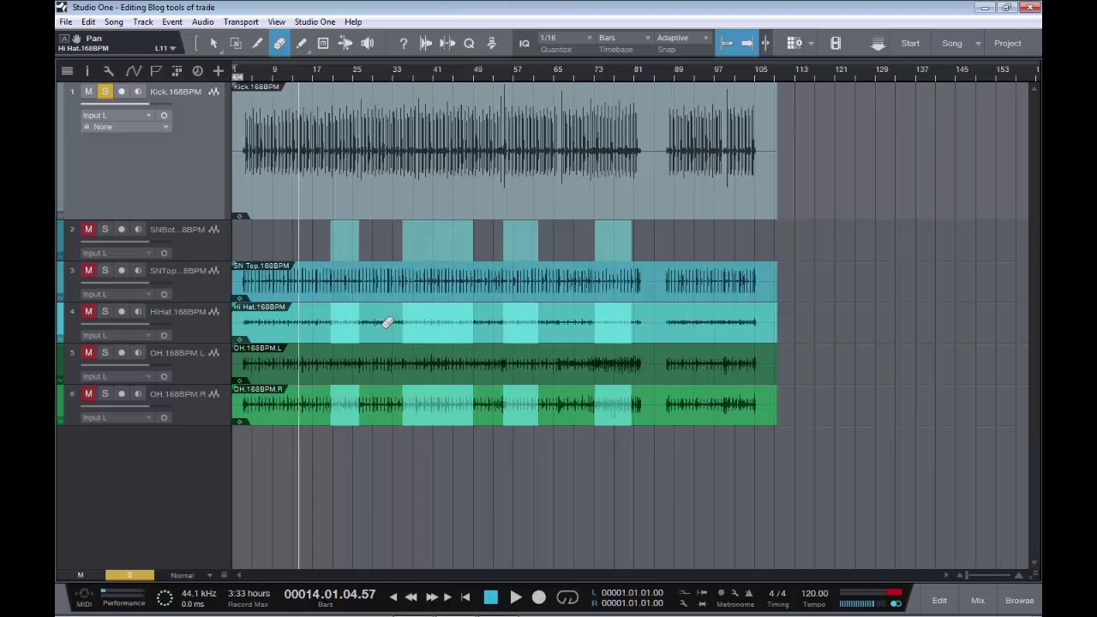
click(388, 322)
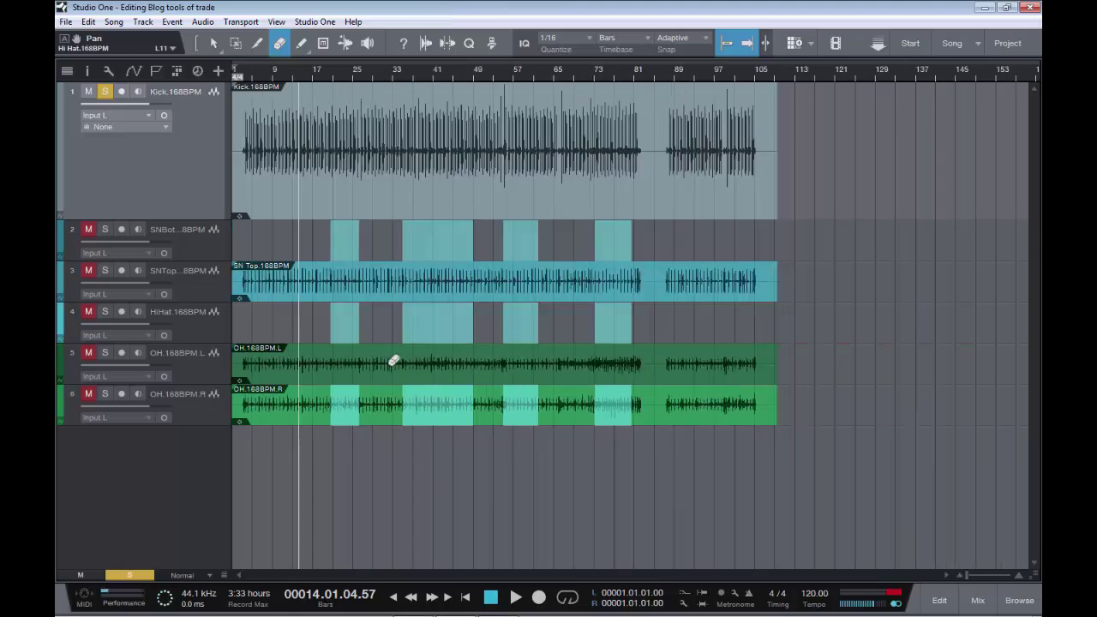
click(393, 360)
Restore the erased events, select the Paint tool, and add an empty instrument track
key(ctrl+z)
key(ctrl+z)
key(ctrl+z)
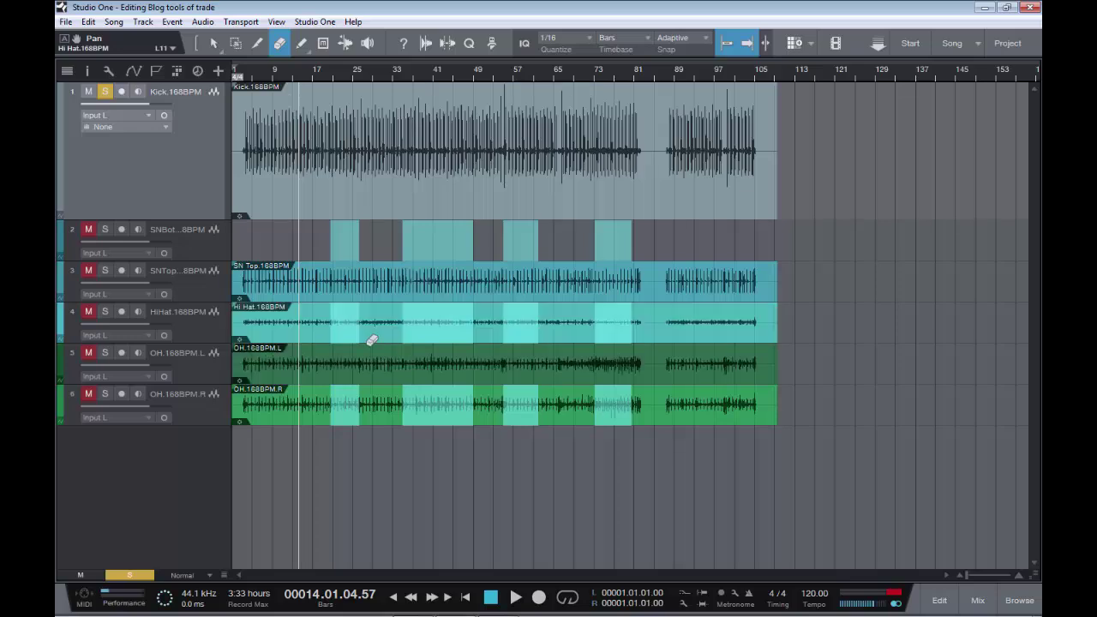
click(301, 44)
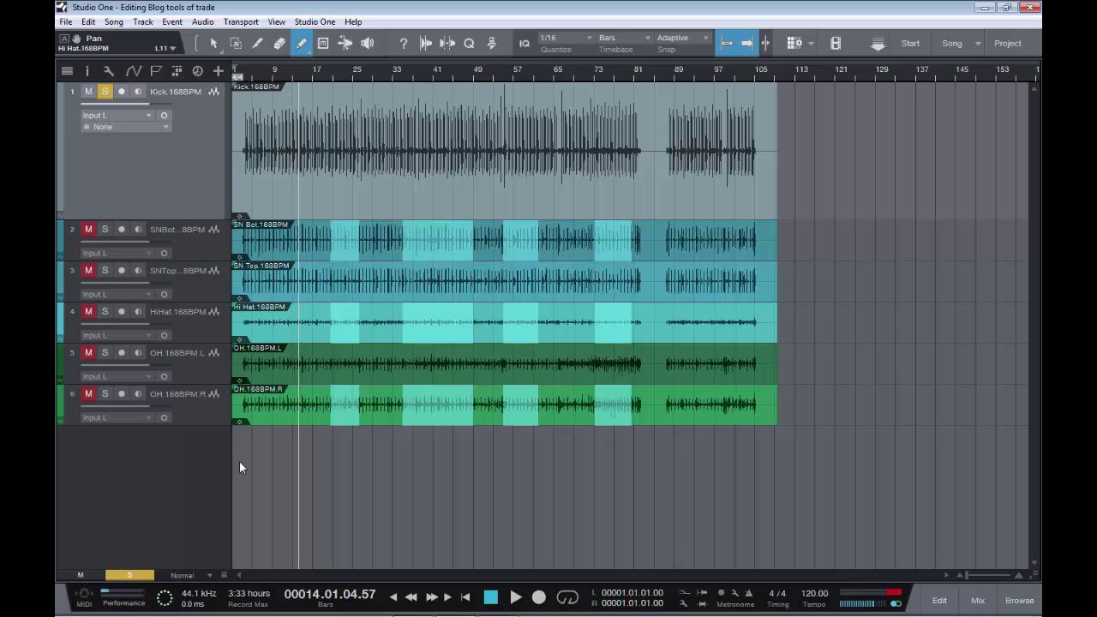
right_click(203, 456)
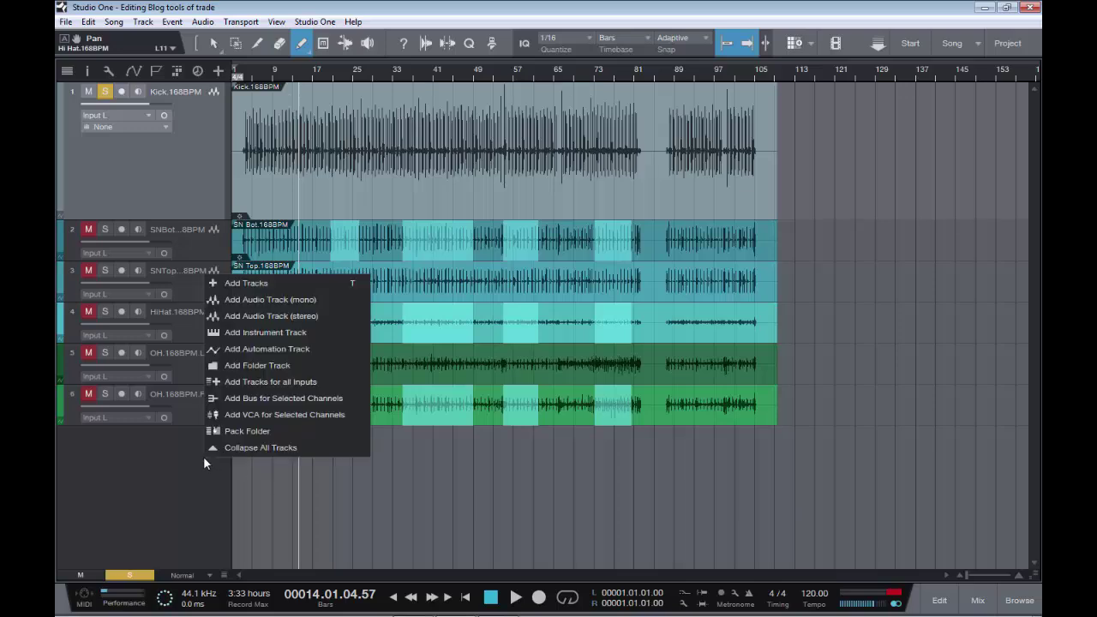
key(Escape)
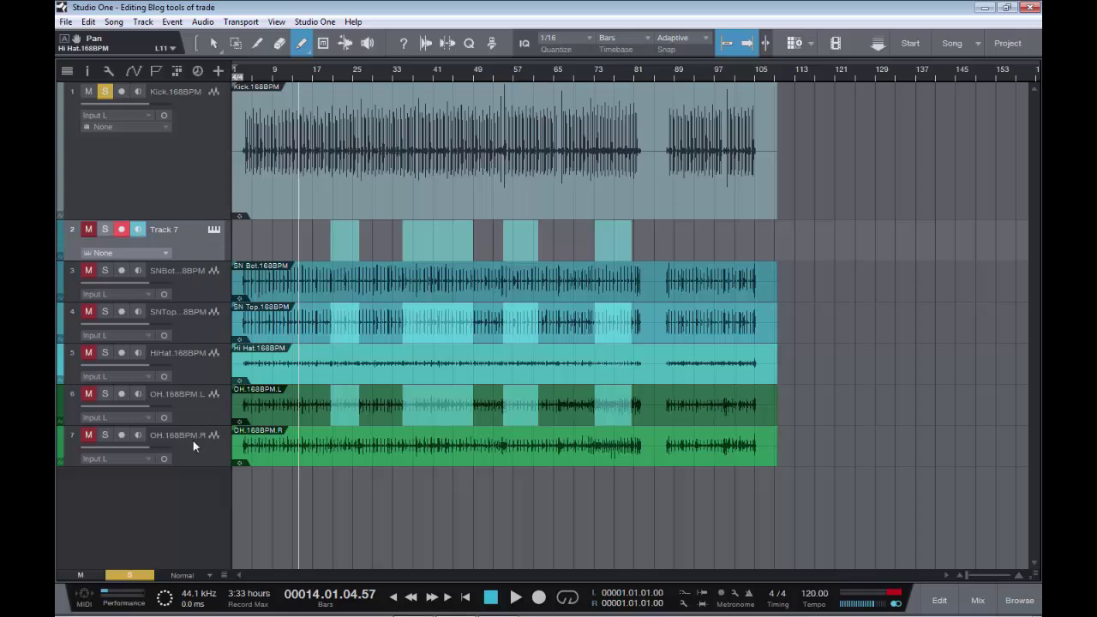
Move Track 7 below the OH.168BPM.R track and zoom in on the ruler
drag(162, 233, 171, 445)
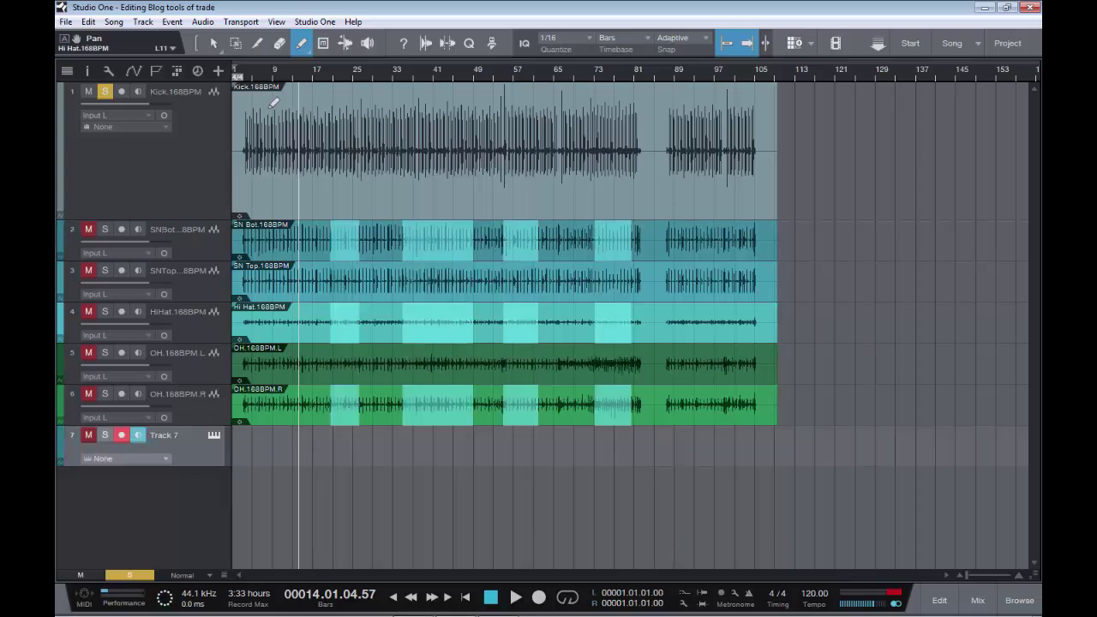
drag(258, 71, 368, 519)
drag(362, 576, 308, 577)
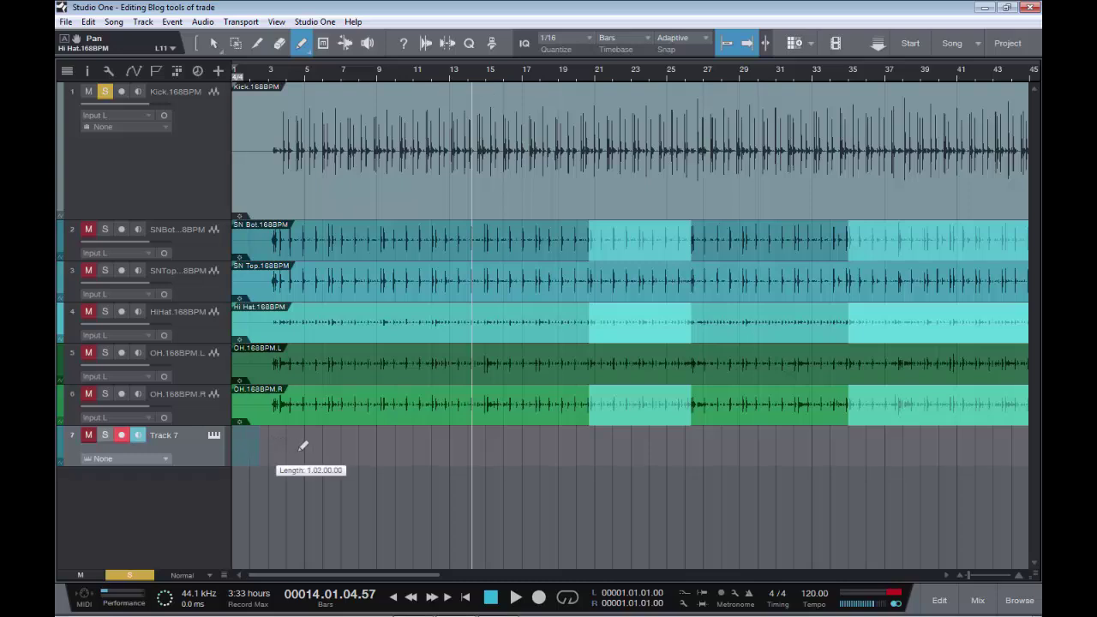
Draw three empty events on Track 7 near bars 1, 12 and 23
click(251, 445)
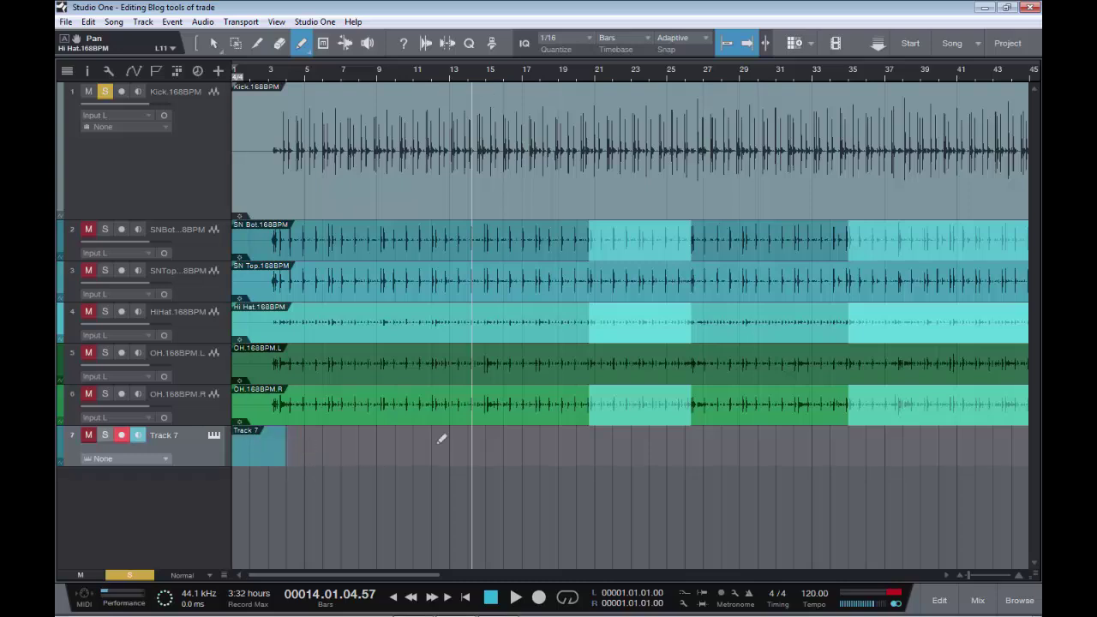
drag(480, 443, 533, 457)
drag(635, 438, 703, 442)
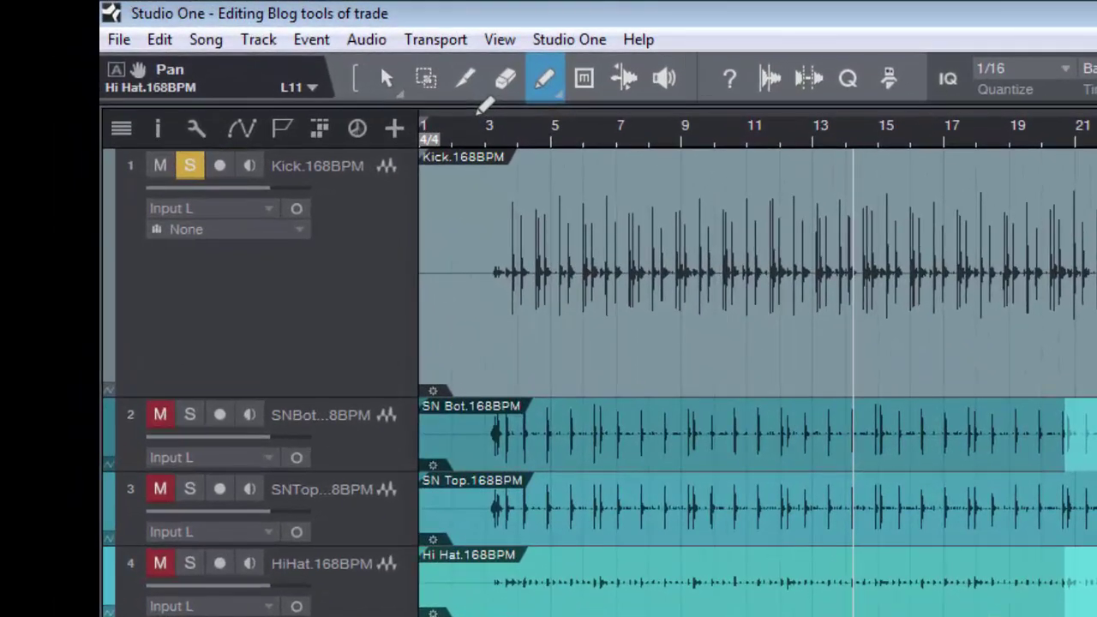
Mark a loop range in the ruler, move its start to bar 7 ending at 17, and enable looping
drag(478, 113, 959, 131)
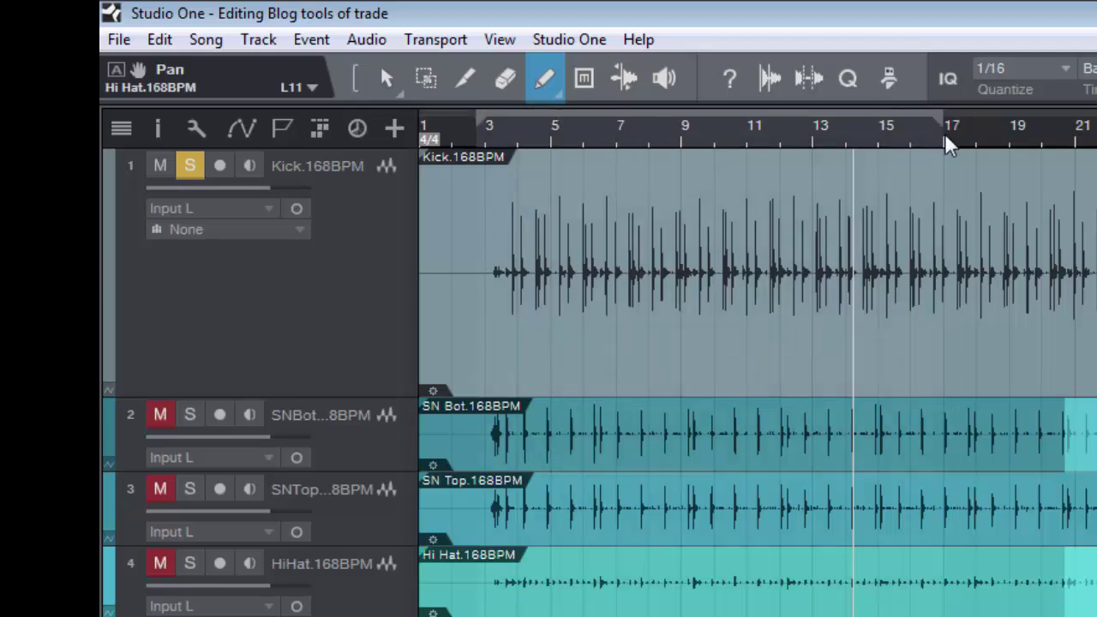
key(KP_1)
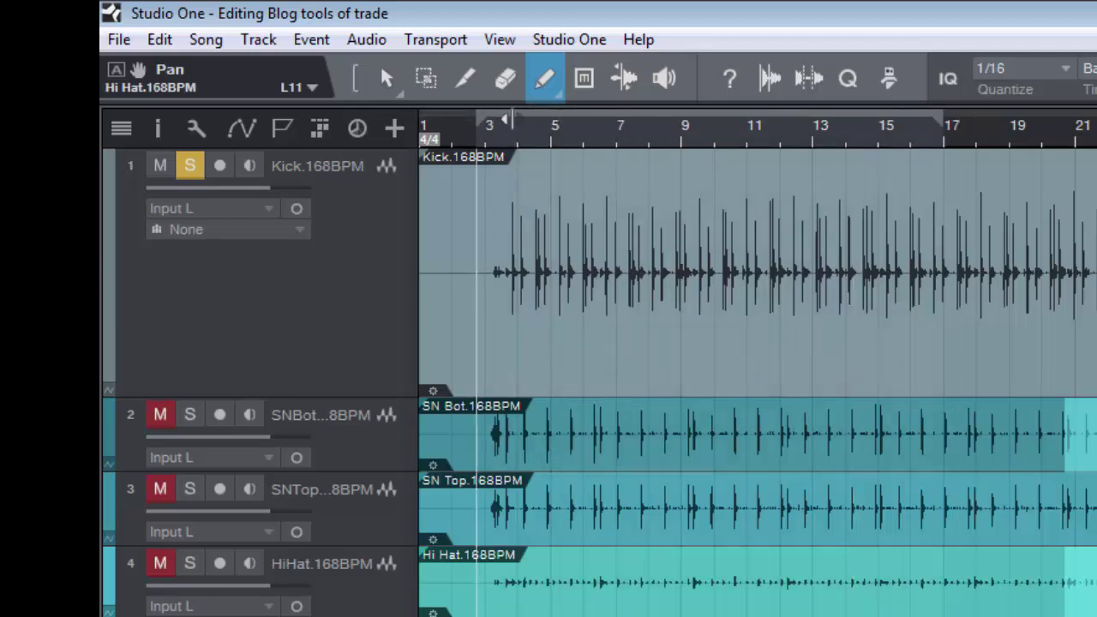
drag(479, 121, 617, 126)
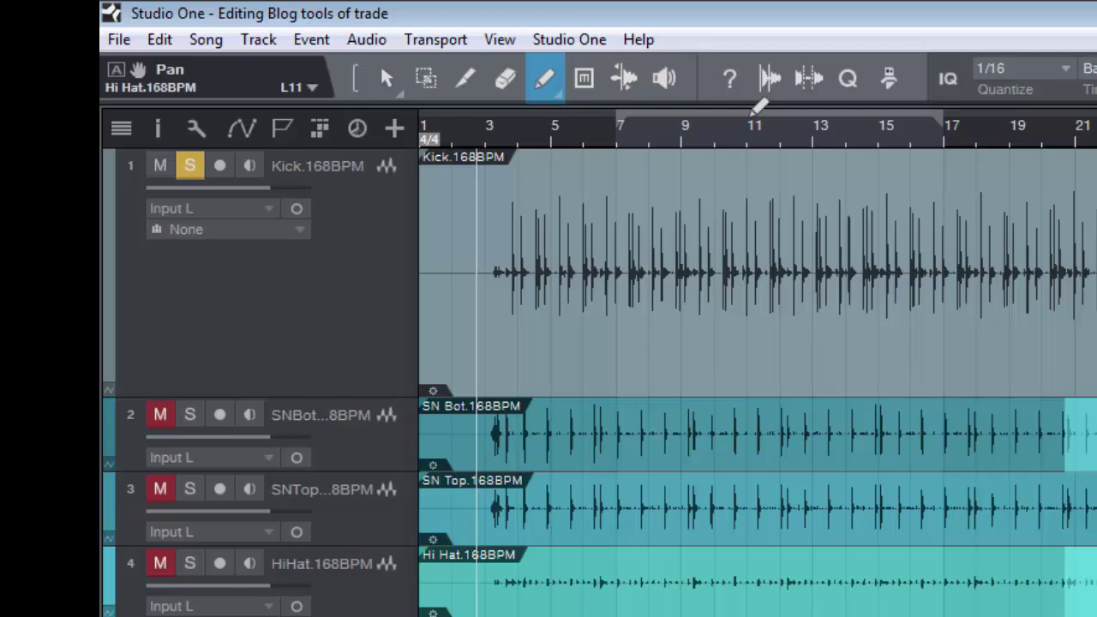
key(slash)
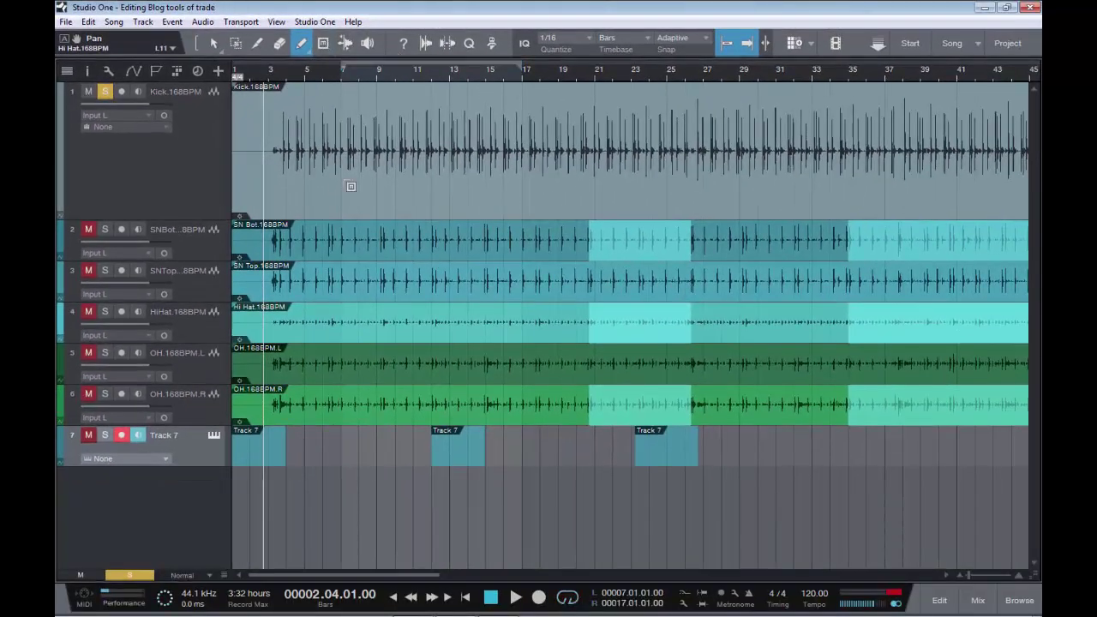
With the Mute tool and Kick unsoloed, mute the Kick, overhead and HiHat events during playback
key(6)
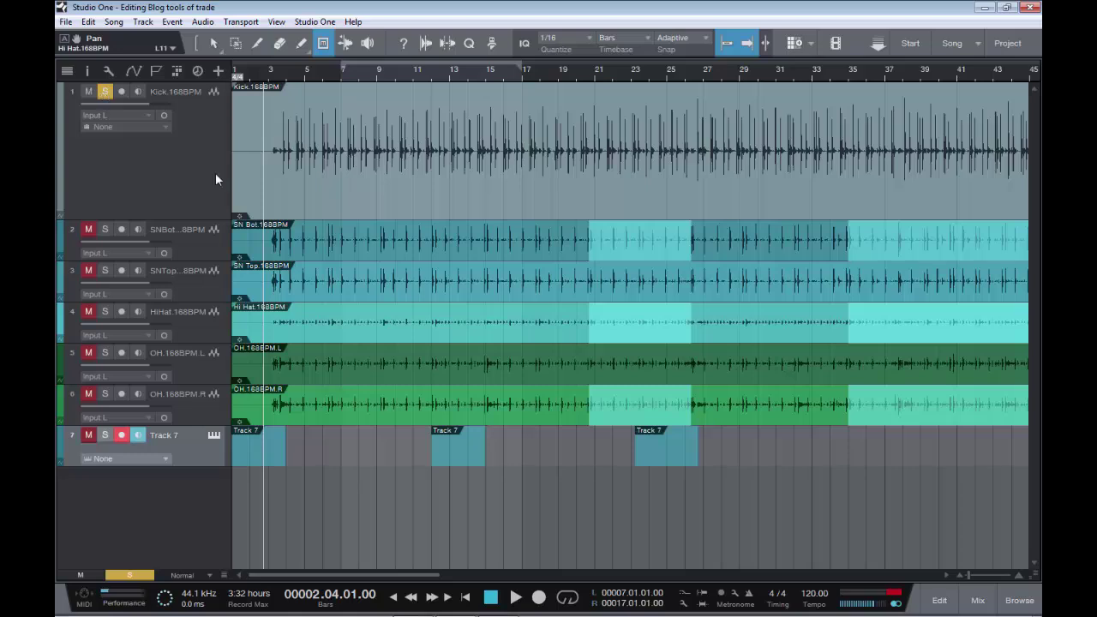
key(s)
key(space)
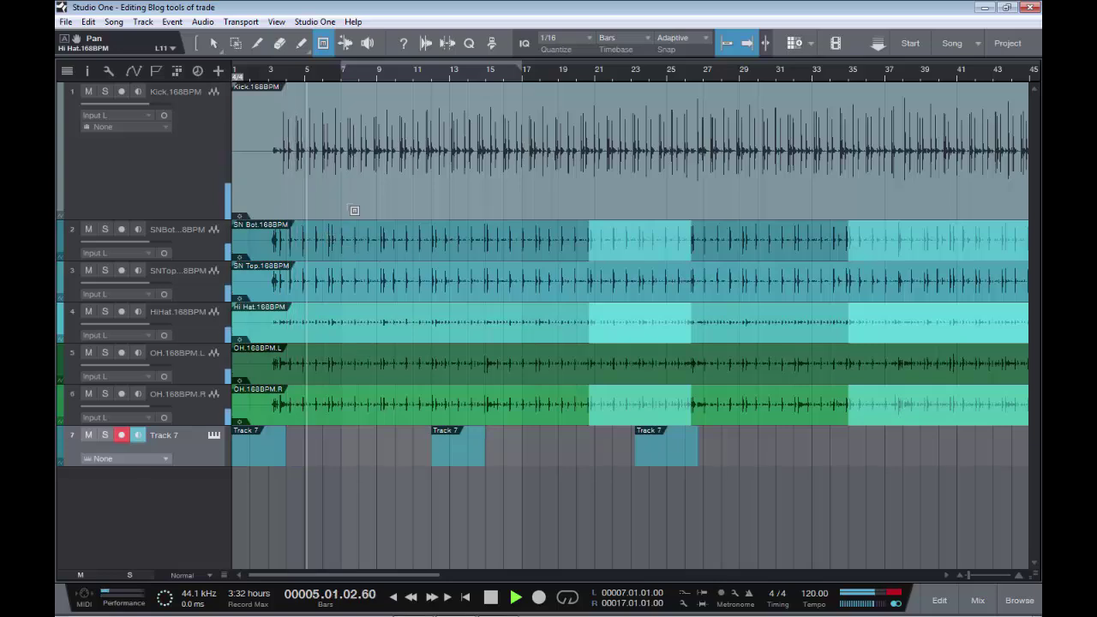
click(334, 346)
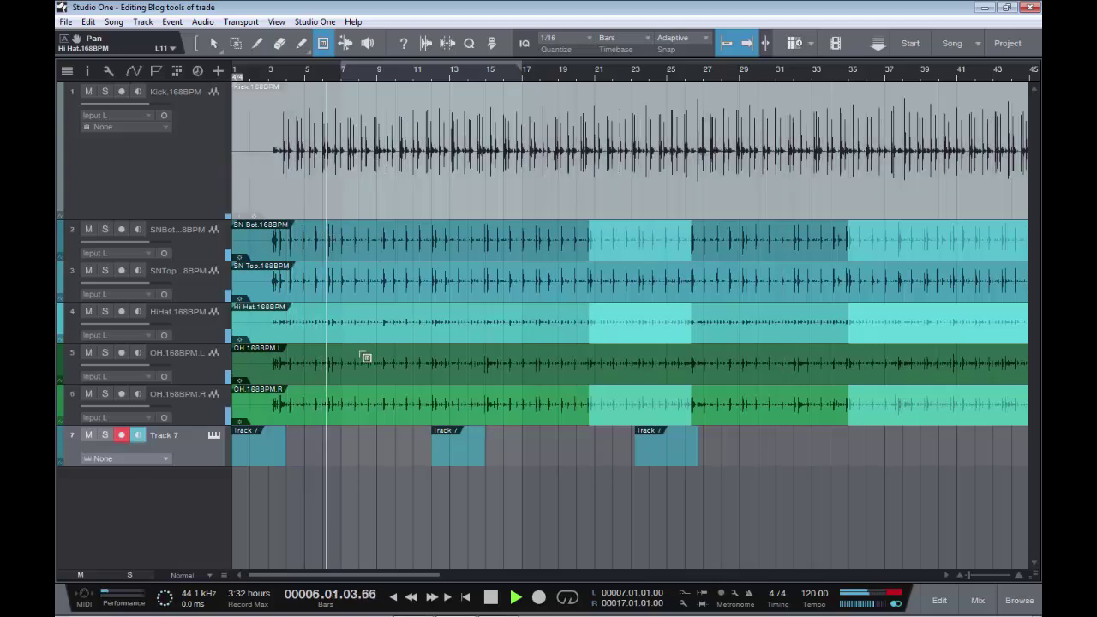
shift+click(370, 416)
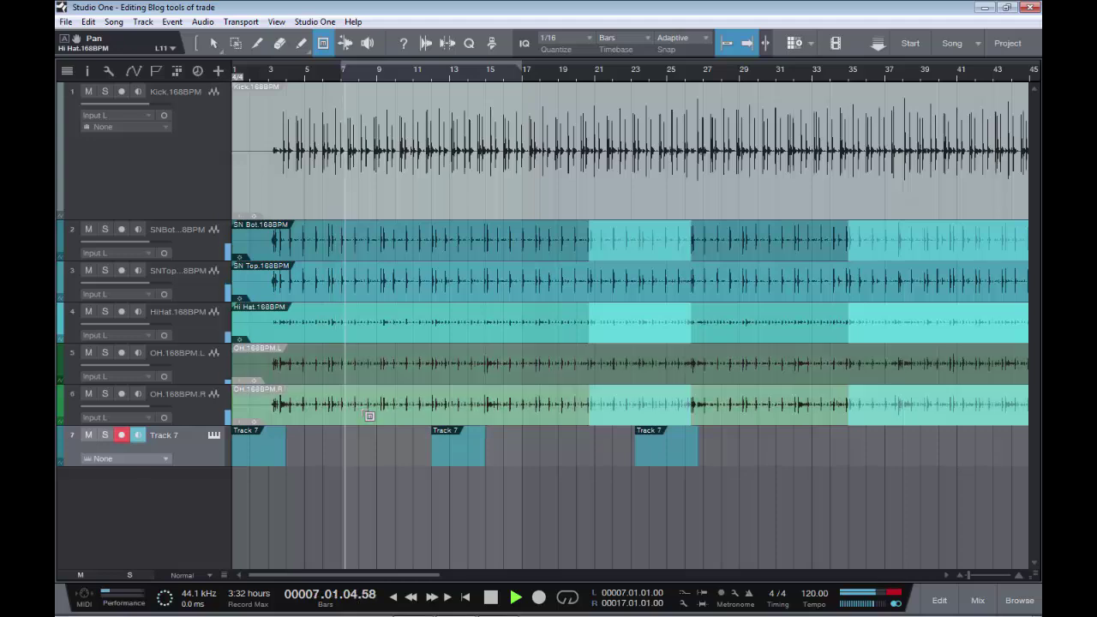
shift+click(378, 332)
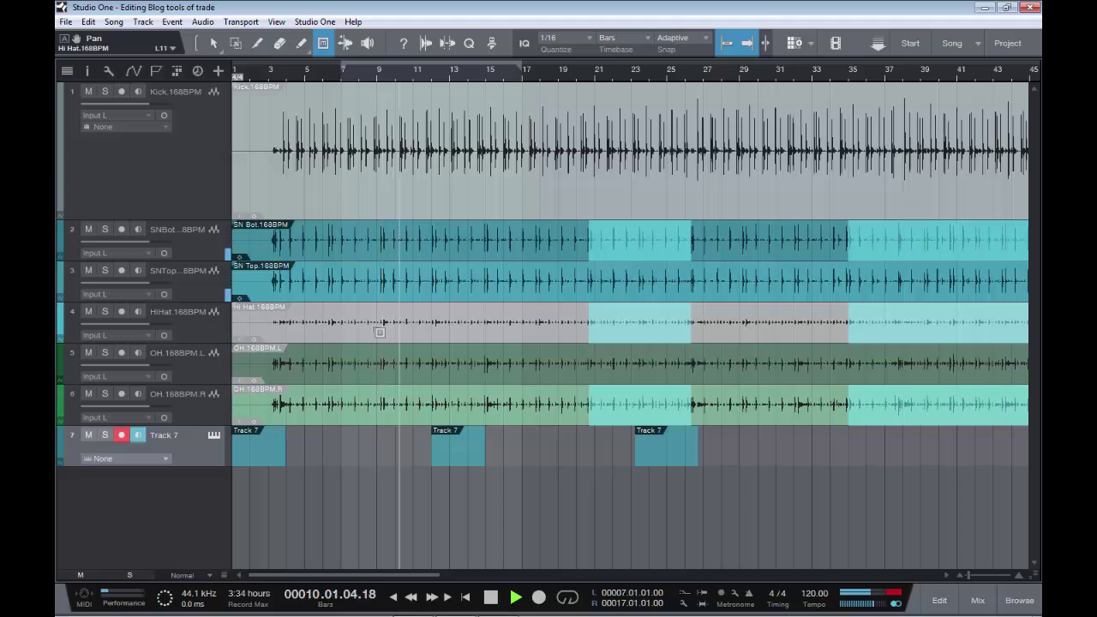
Add the HiHat, OH.168BPM.L and OH.168BPM.R events to the selection and stop playback
shift+click(377, 309)
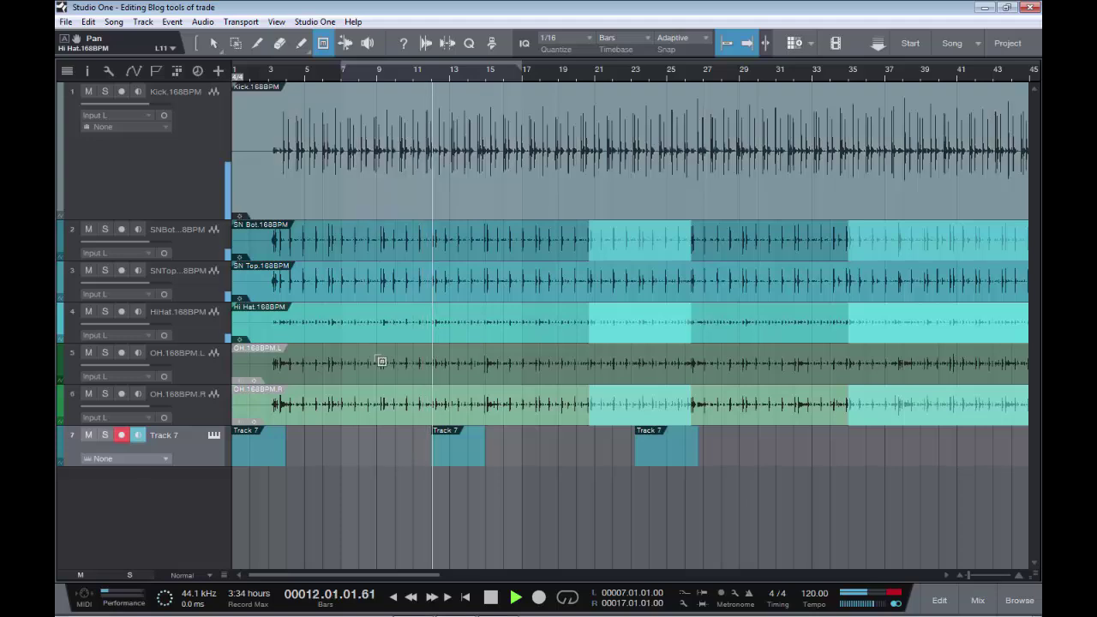
shift+click(382, 375)
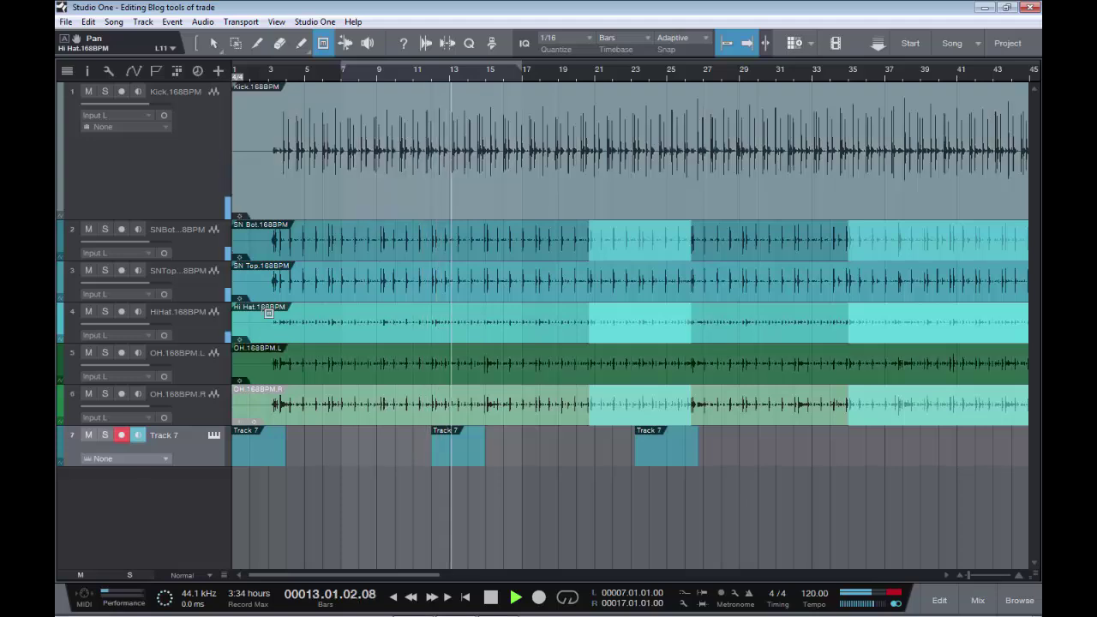
shift+click(377, 405)
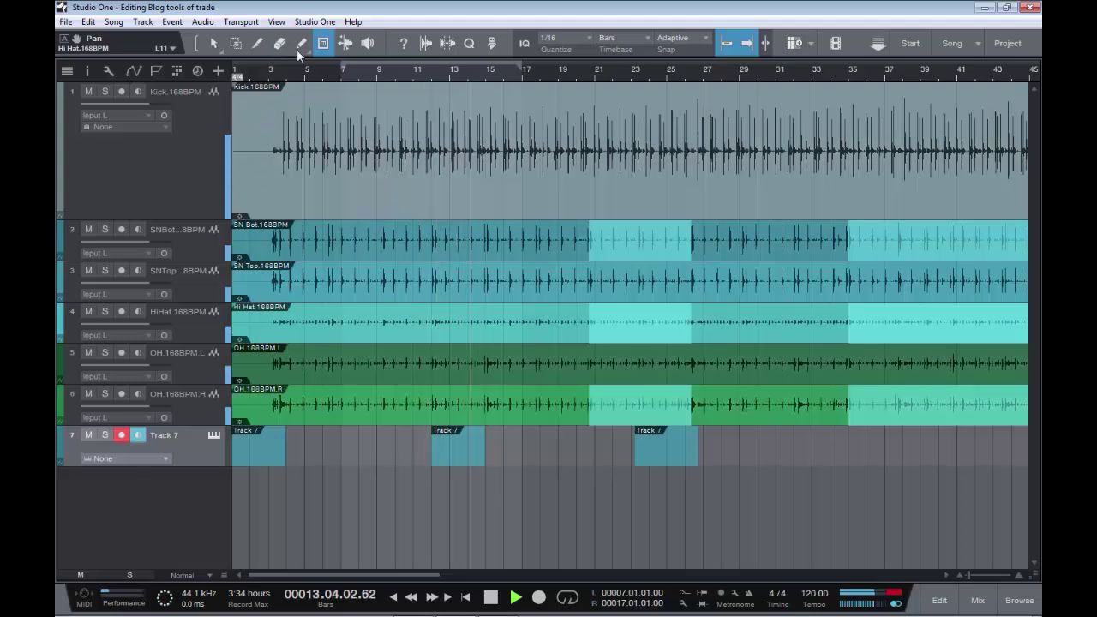
key(space)
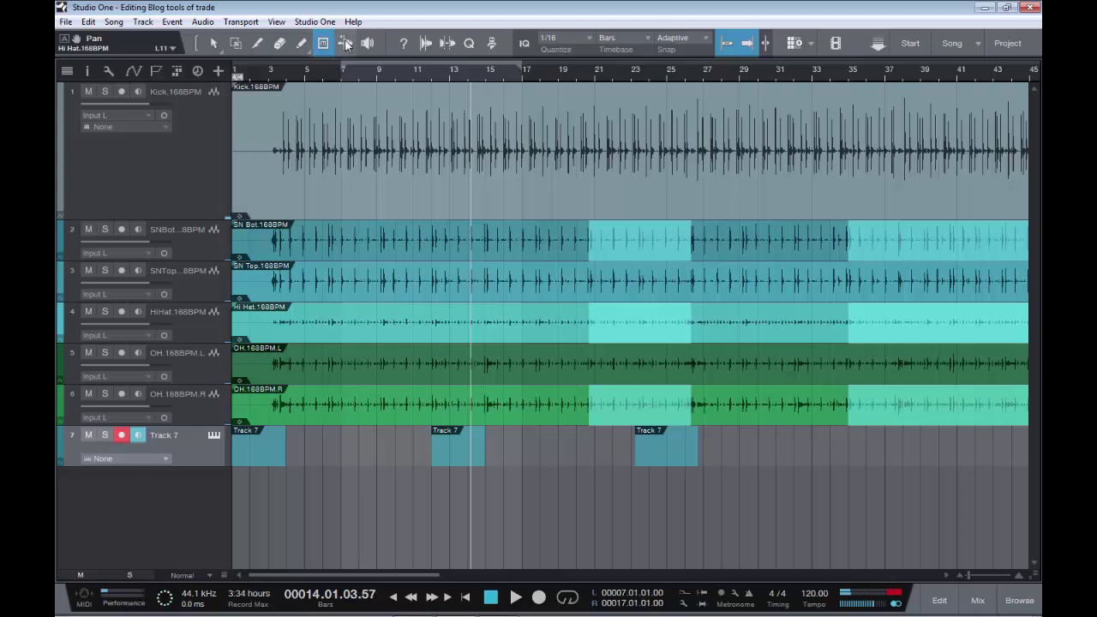
Pick the Split tool, then the Listen tool, and audition SN Bot solo from bar 21
click(345, 44)
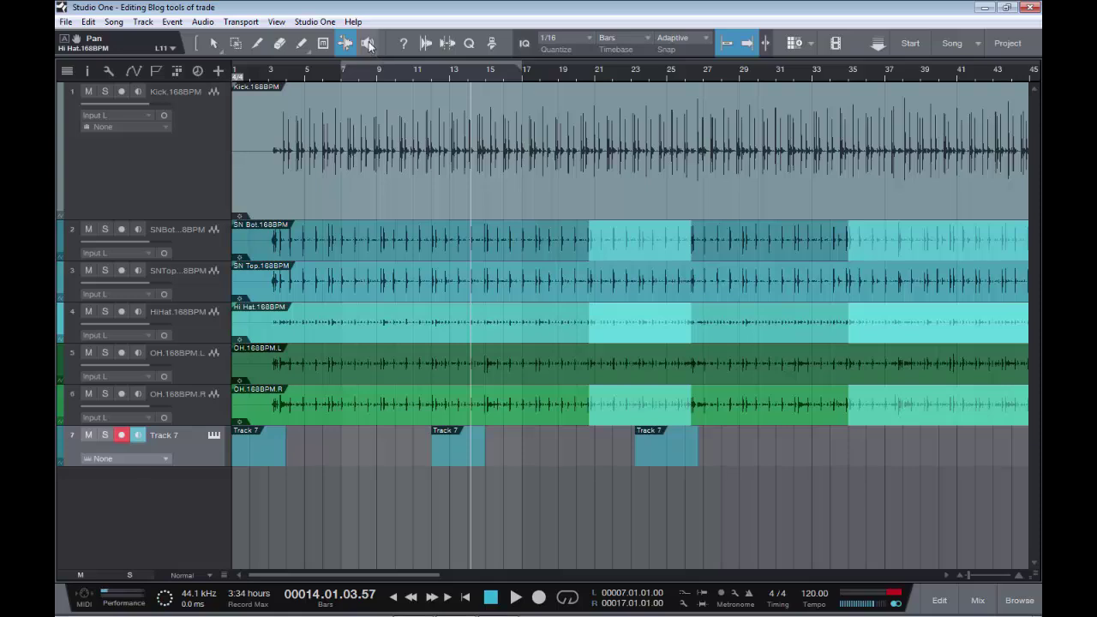
click(369, 45)
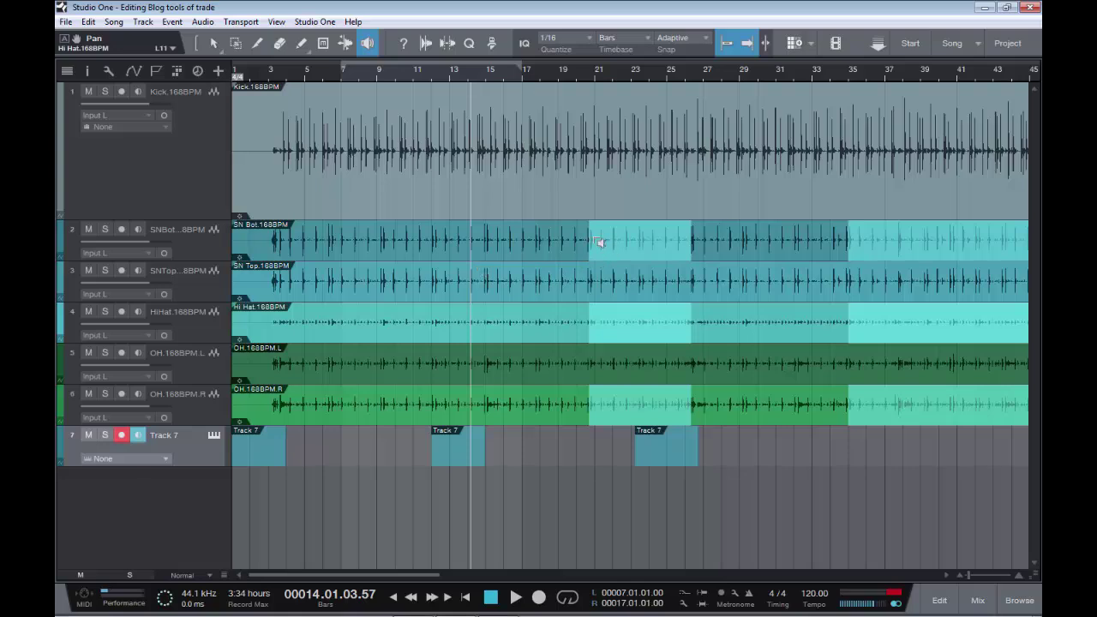
key(s)
key(space)
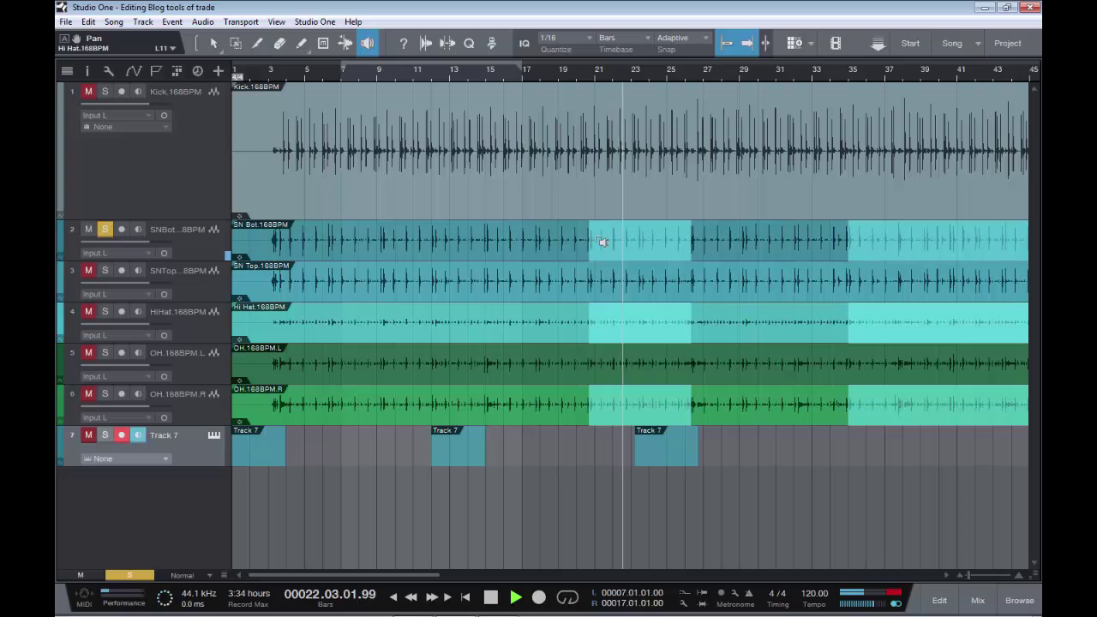
key(s)
key(space)
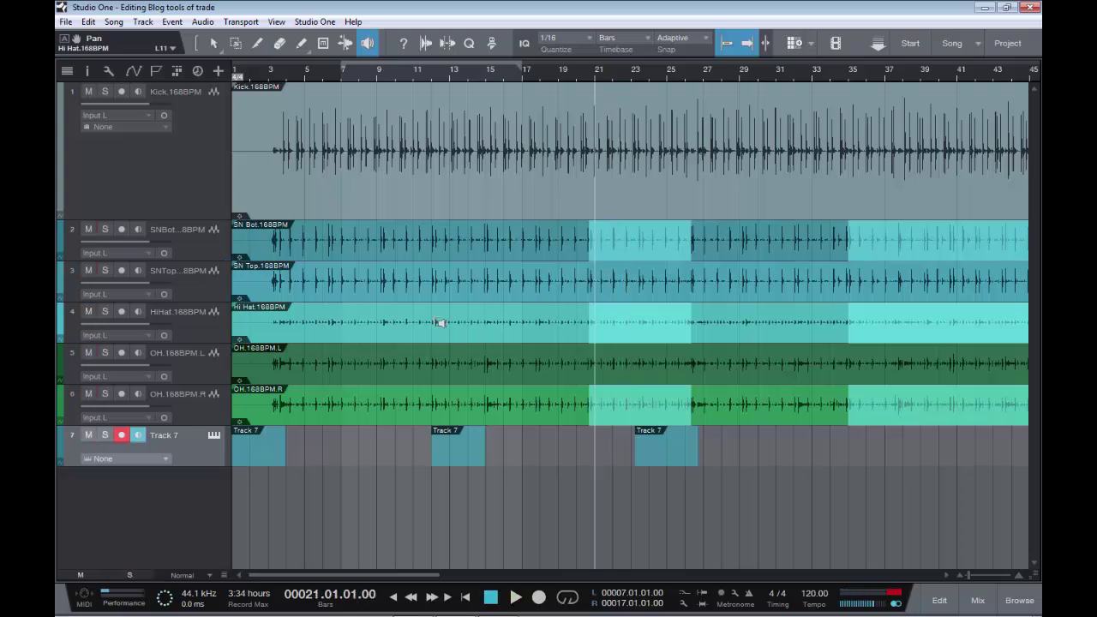
Audition the Kick track from bar 10 and the SN Bot track from bar 17
click(406, 172)
key(s)
key(space)
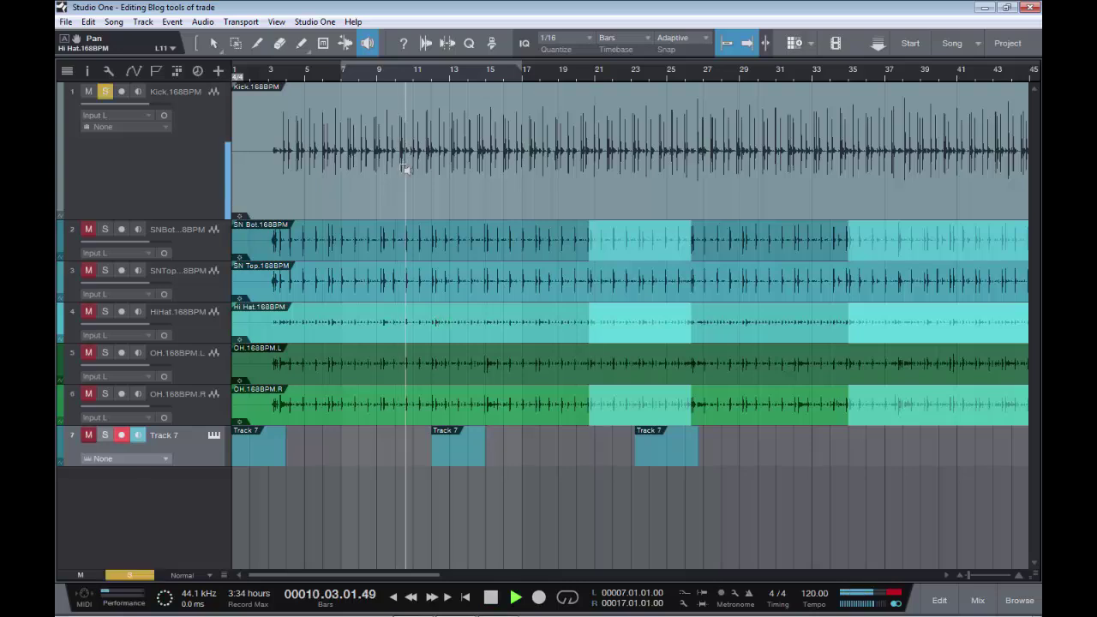
key(space)
click(528, 242)
key(s)
key(space)
Audition OH.168BPM.L alone, OH.168BPM.R around bar 31, and HiHat from bar 3
key(space)
click(536, 366)
key(s)
key(space)
key(space)
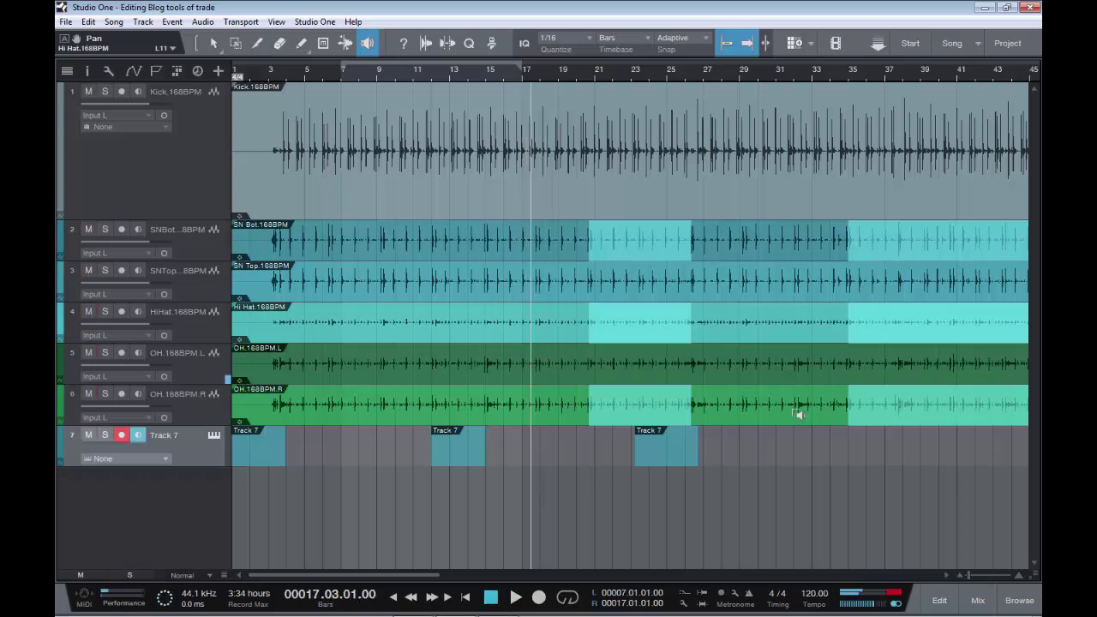
click(797, 415)
key(s)
key(space)
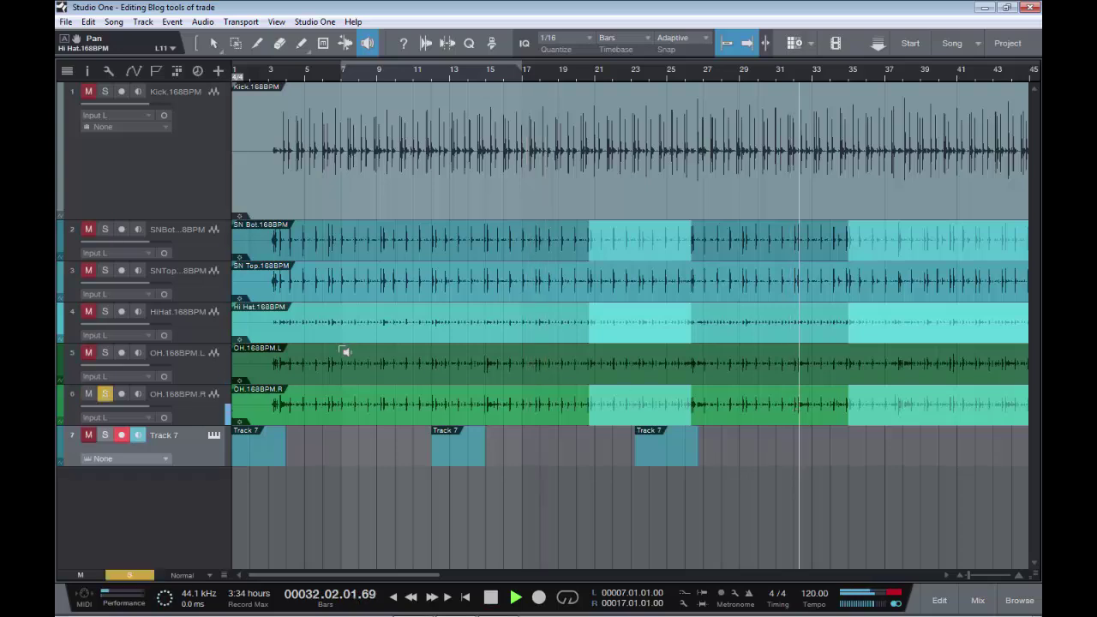
key(space)
click(286, 326)
key(s)
key(space)
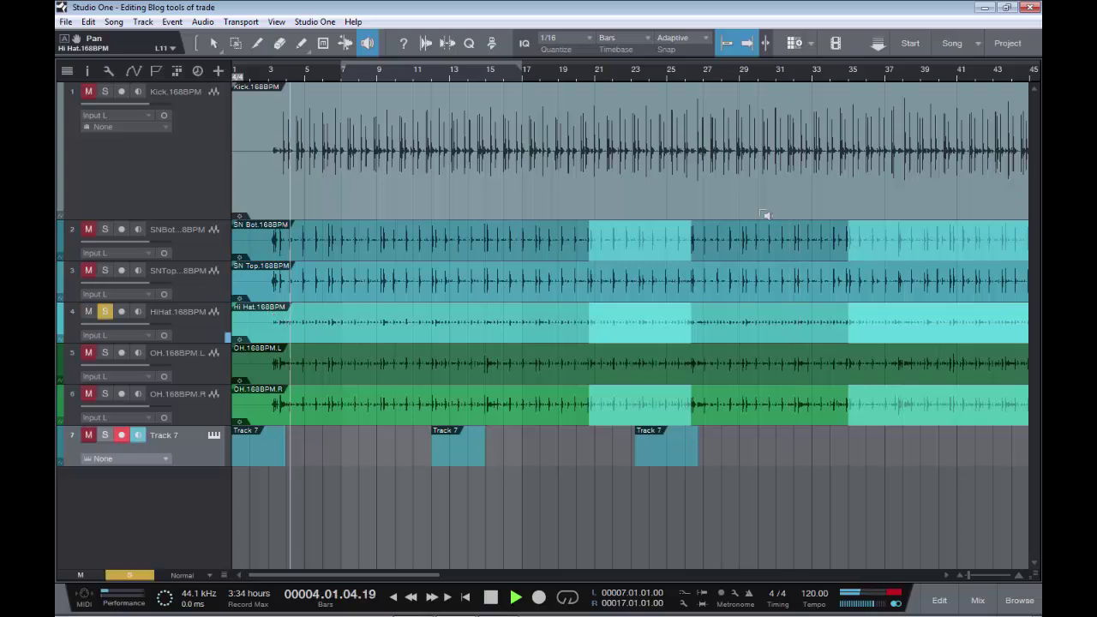
Audition SN Bot around bar 30, Kick from bar 16, then again near bar 29
key(space)
click(768, 243)
key(s)
key(space)
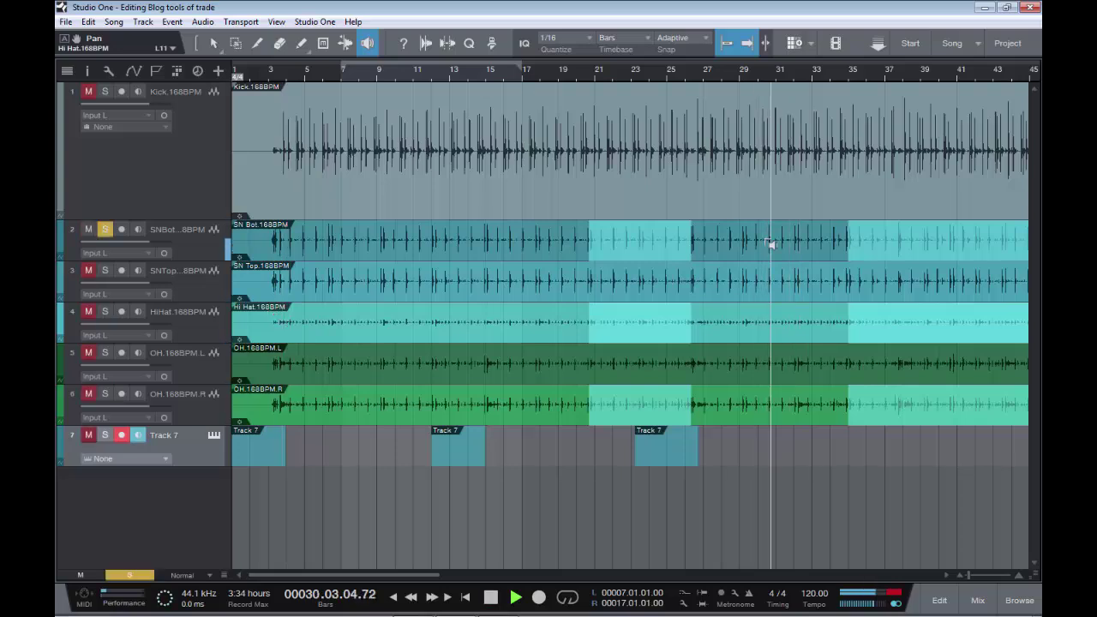
key(space)
click(511, 153)
key(s)
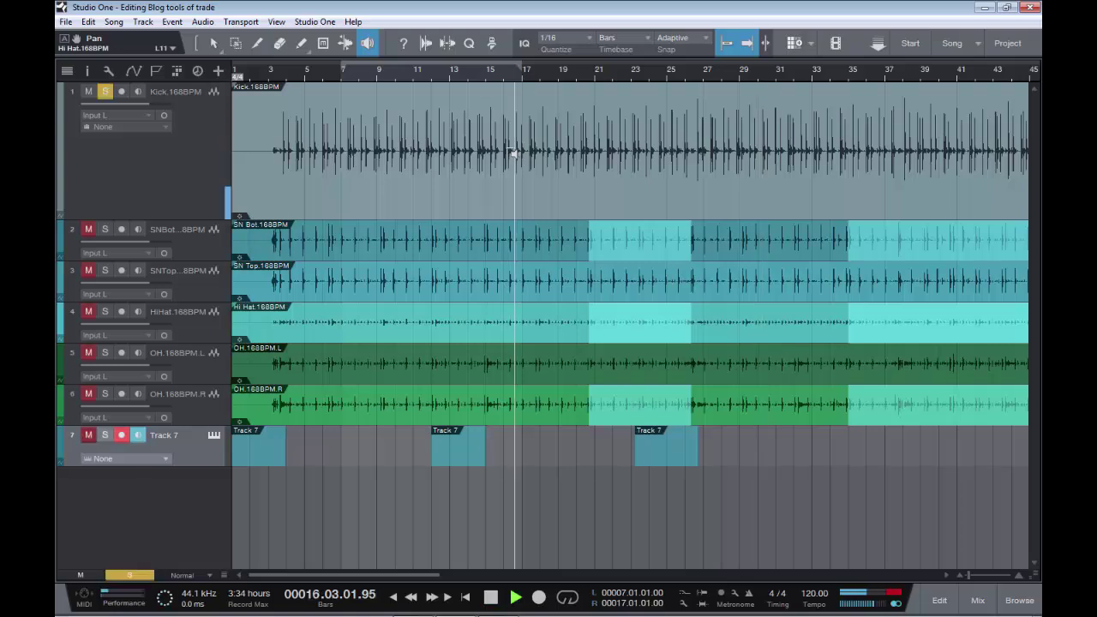
key(space)
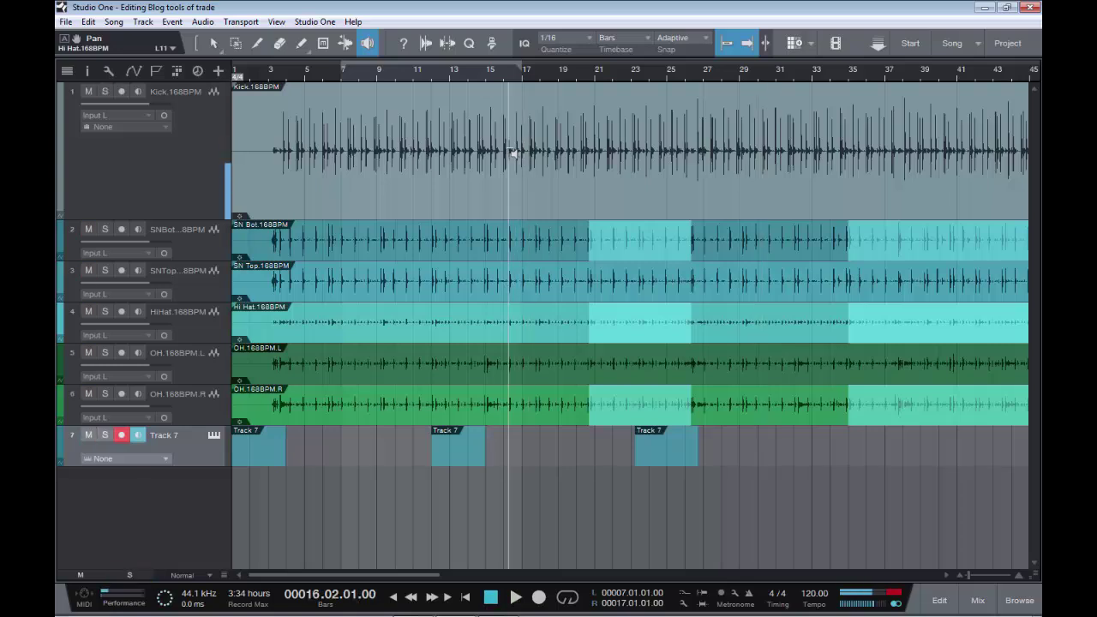
click(733, 153)
key(space)
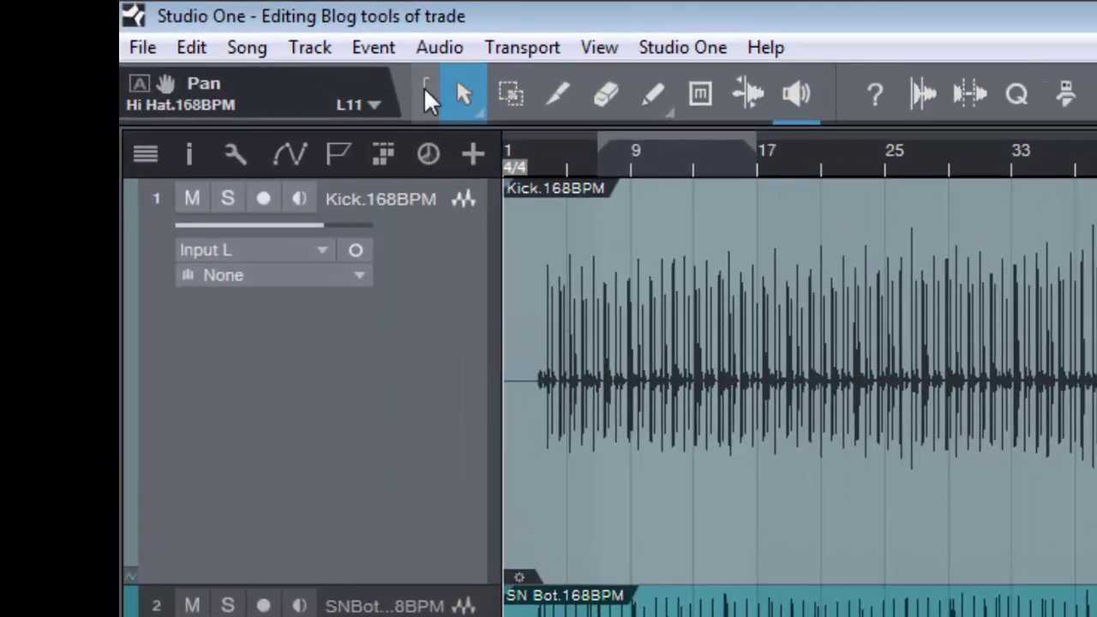
Turn on the Range toggle, then trial-drag the Kick start edge and fade-in, restoring 747 ms
click(424, 89)
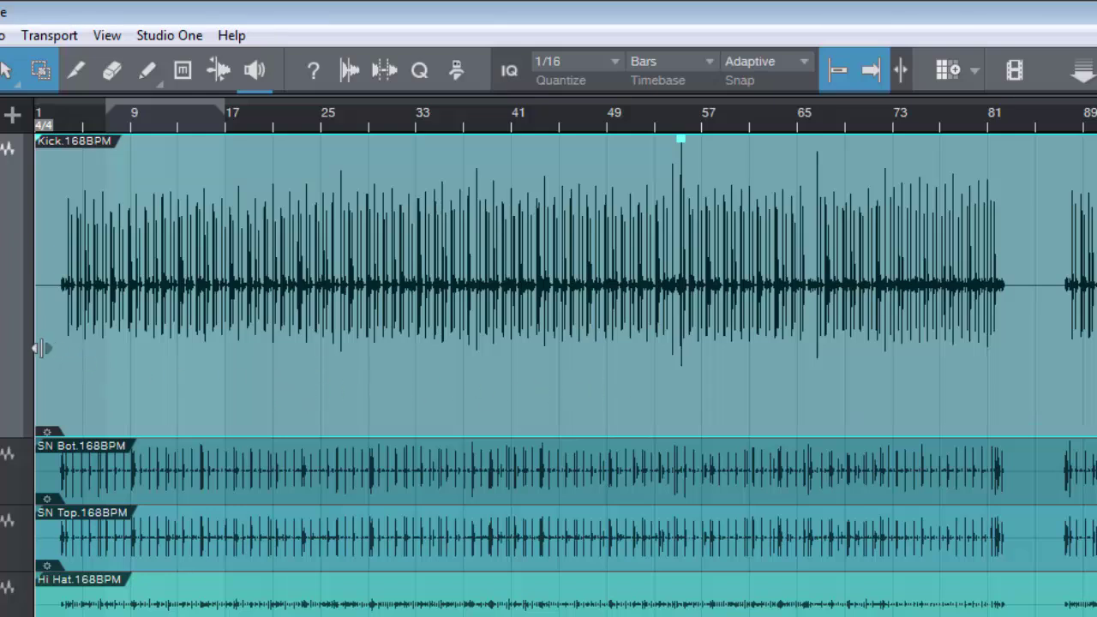
drag(34, 338, 12, 362)
drag(39, 144, 12, 109)
mouse_move(681, 147)
mouse_down()
mouse_move(688, 195)
mouse_move(684, 150)
mouse_up()
drag(245, 172, 498, 192)
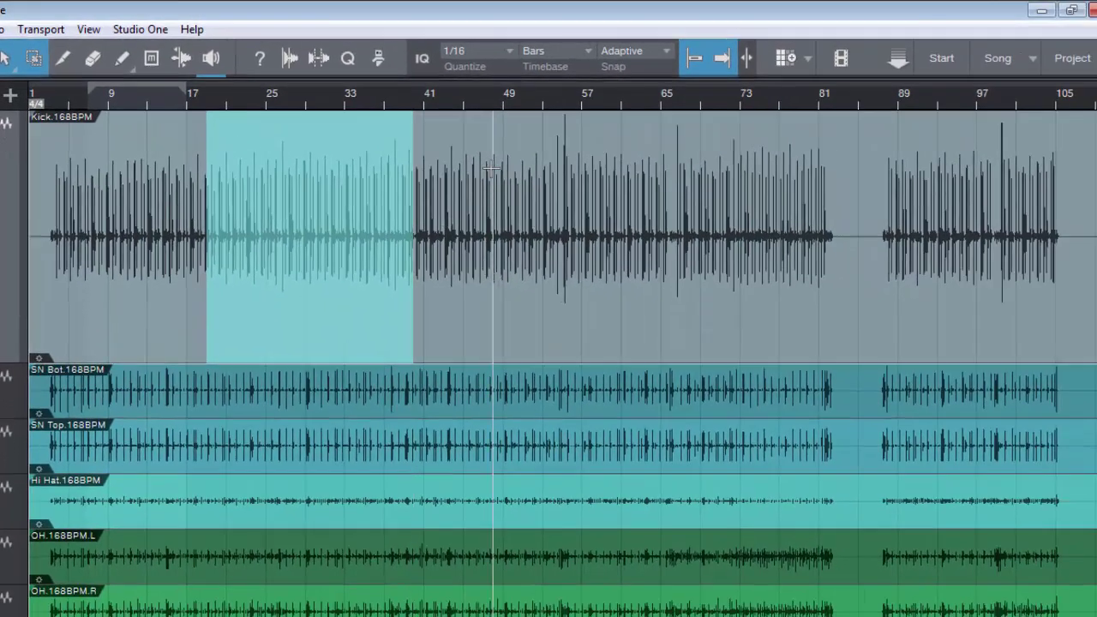
drag(615, 176, 724, 180)
drag(923, 177, 989, 180)
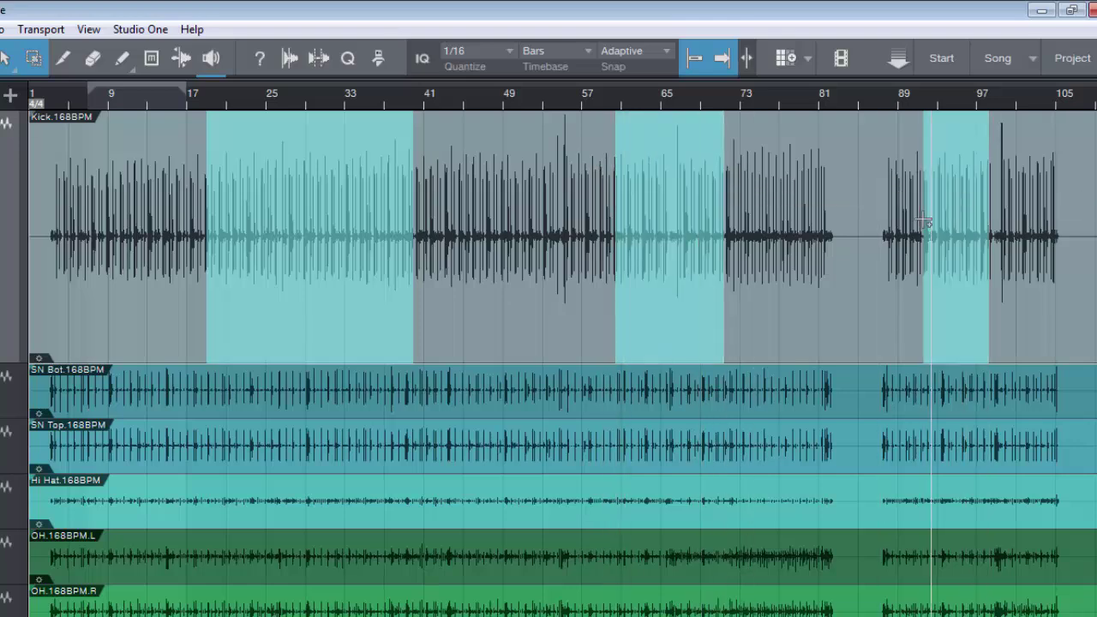
click(513, 301)
drag(225, 259, 166, 296)
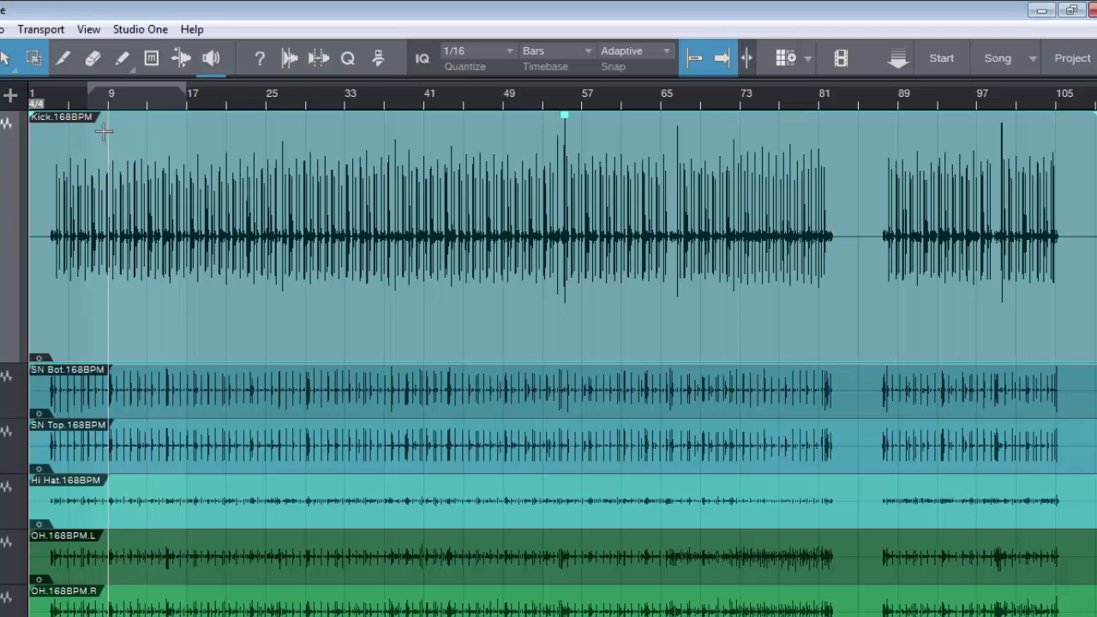
Split Kick bars 9–17 into a separate section, add a fade-in to it and mute it
drag(108, 130, 184, 165)
click(146, 174)
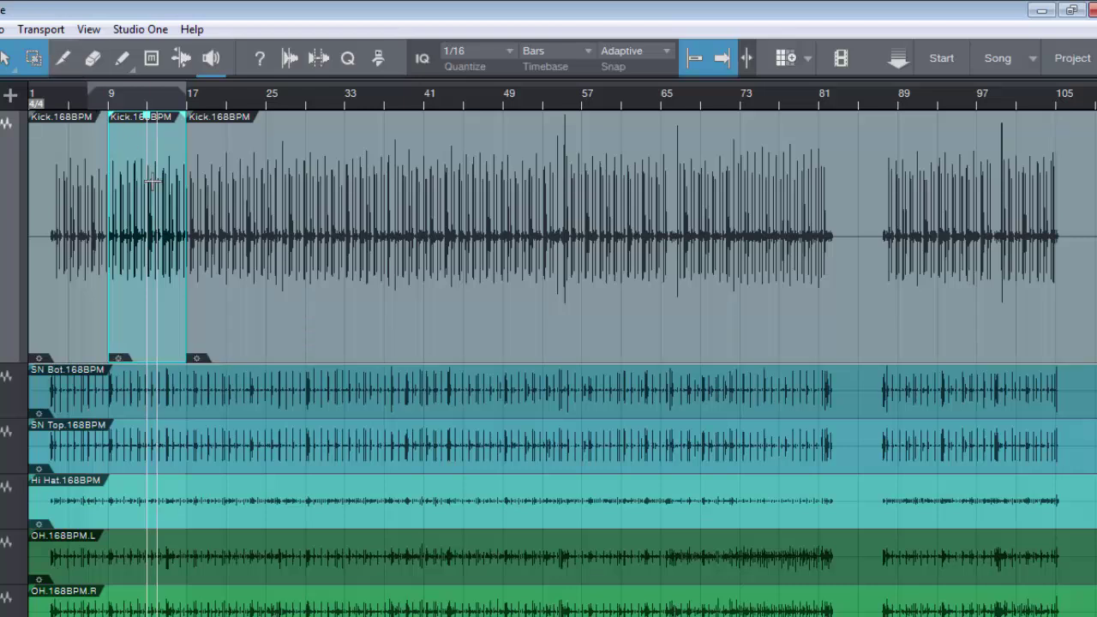
drag(110, 113, 147, 116)
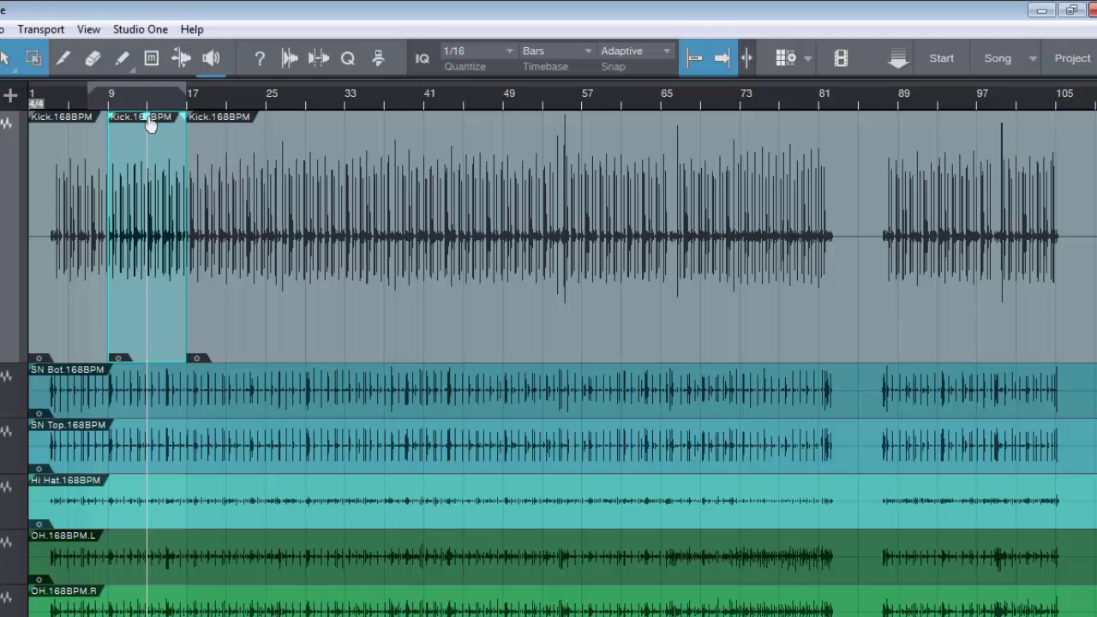
click(152, 284)
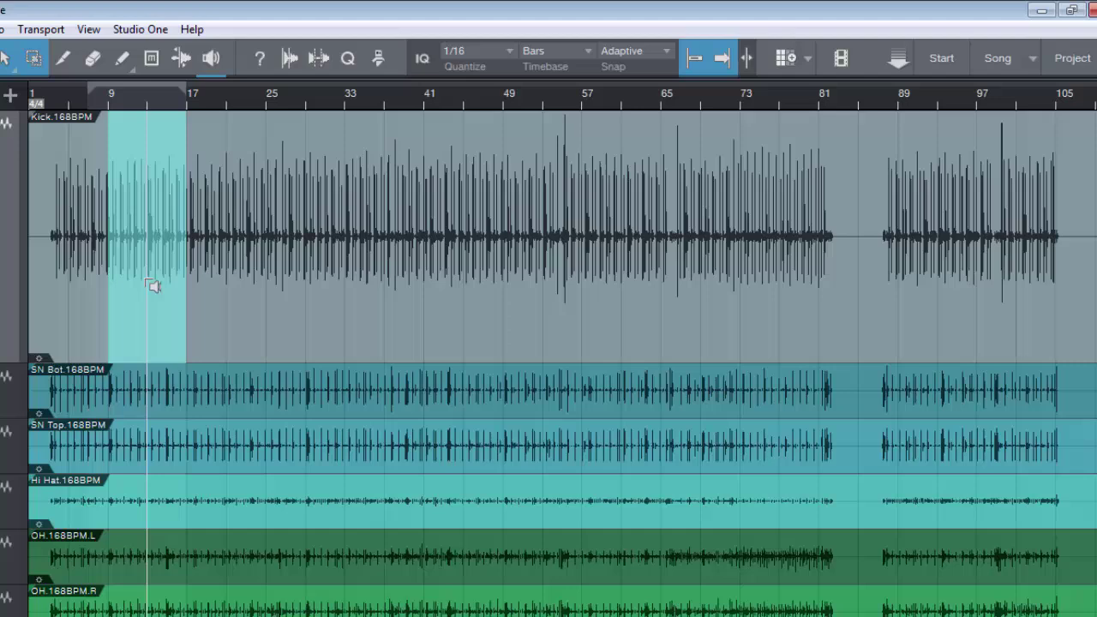
click(245, 317)
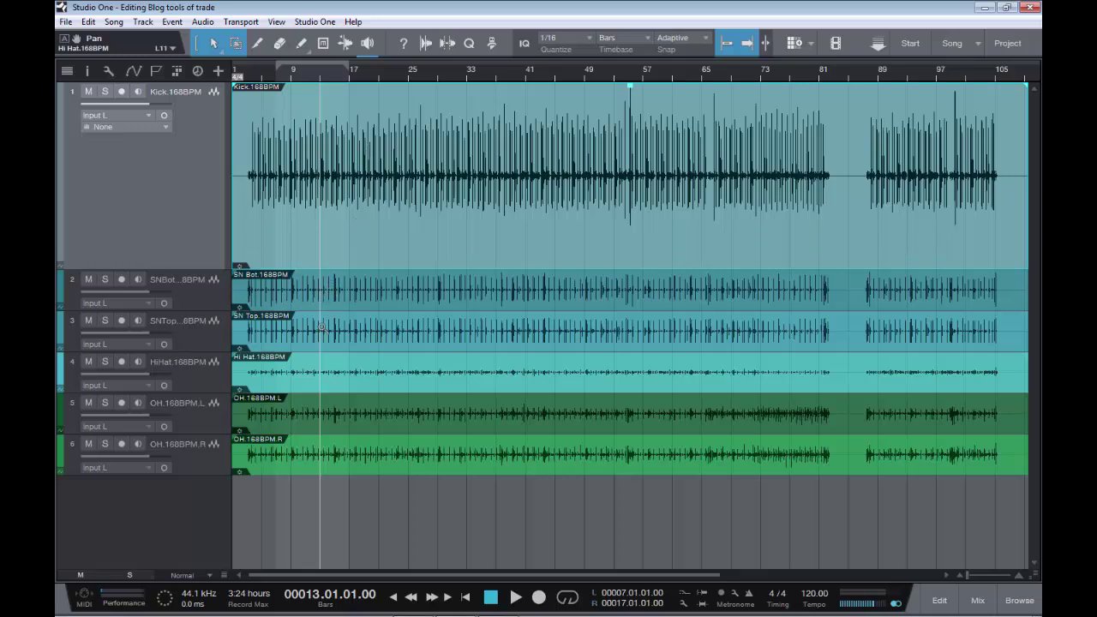
Zoom to bars 13–17 and split the bar-14 snare hit on SN Top at its transients
drag(320, 326, 351, 332)
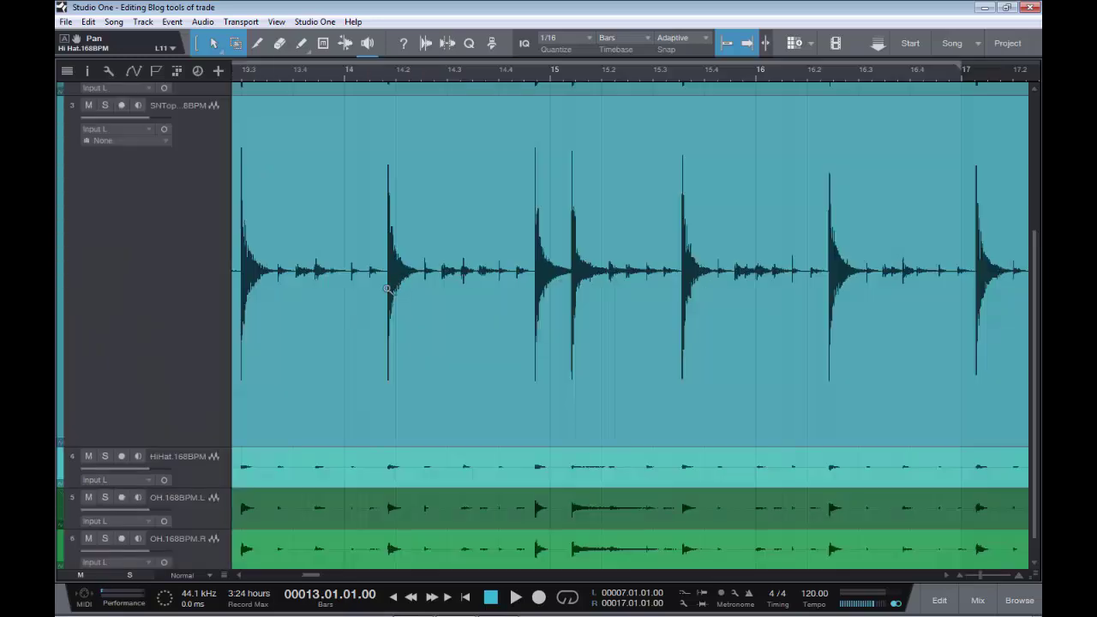
click(344, 109)
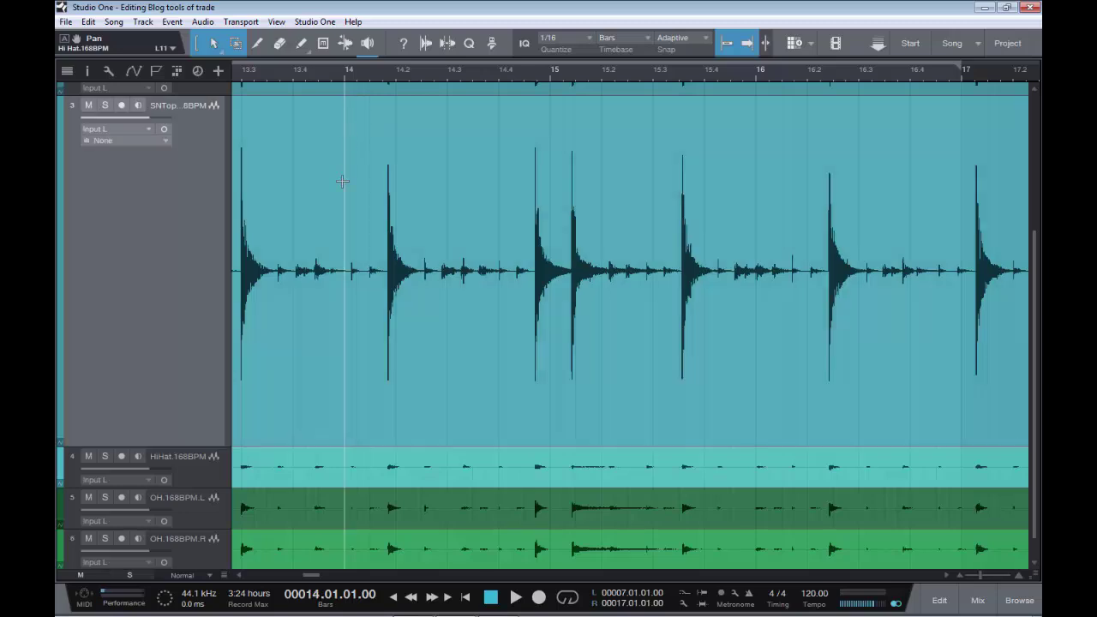
key(Tab)
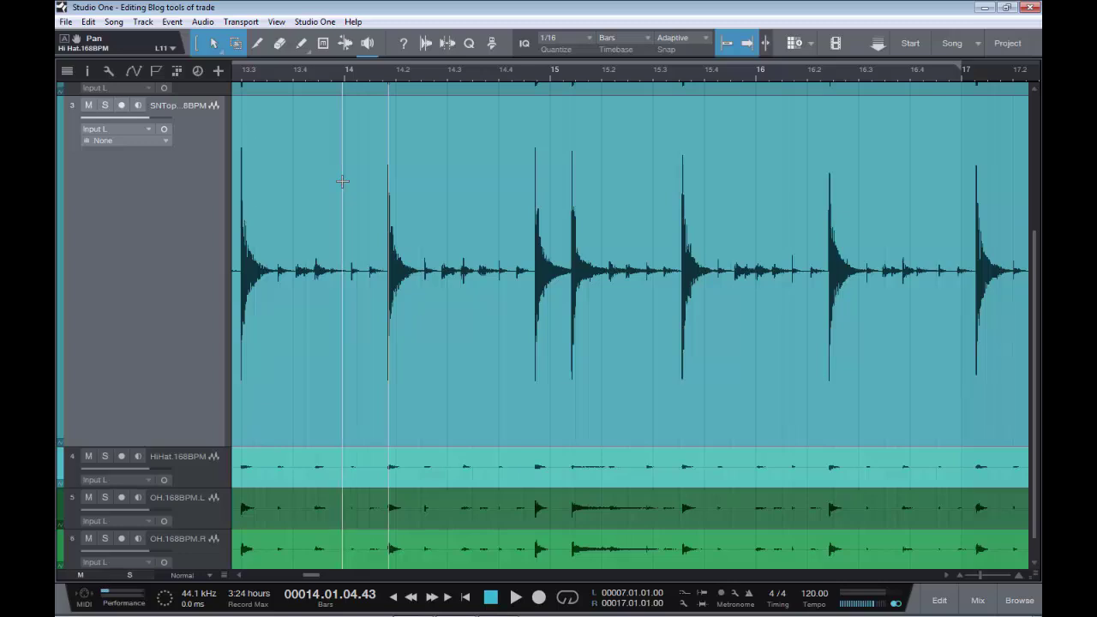
key(shift+Tab)
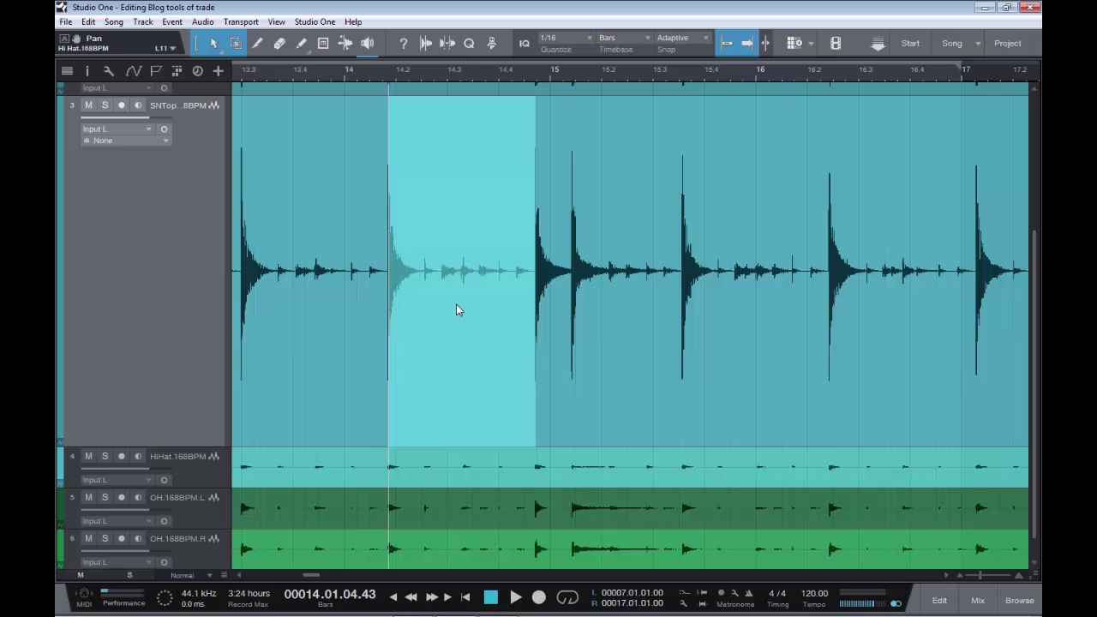
key(space)
key(space)
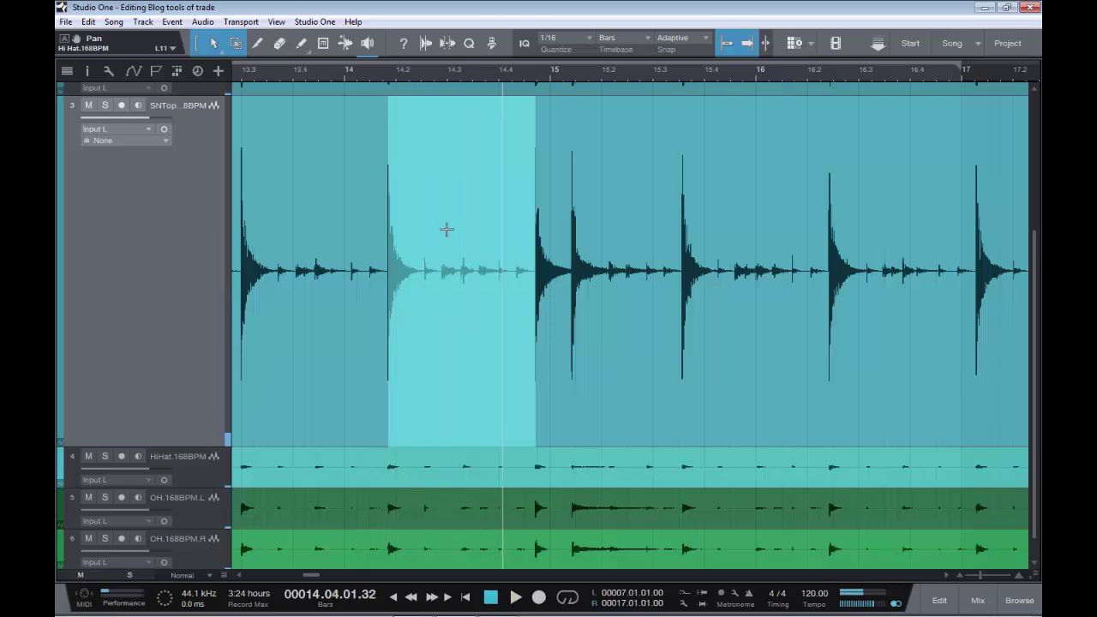
click(448, 179)
key(ctrl+alt+x)
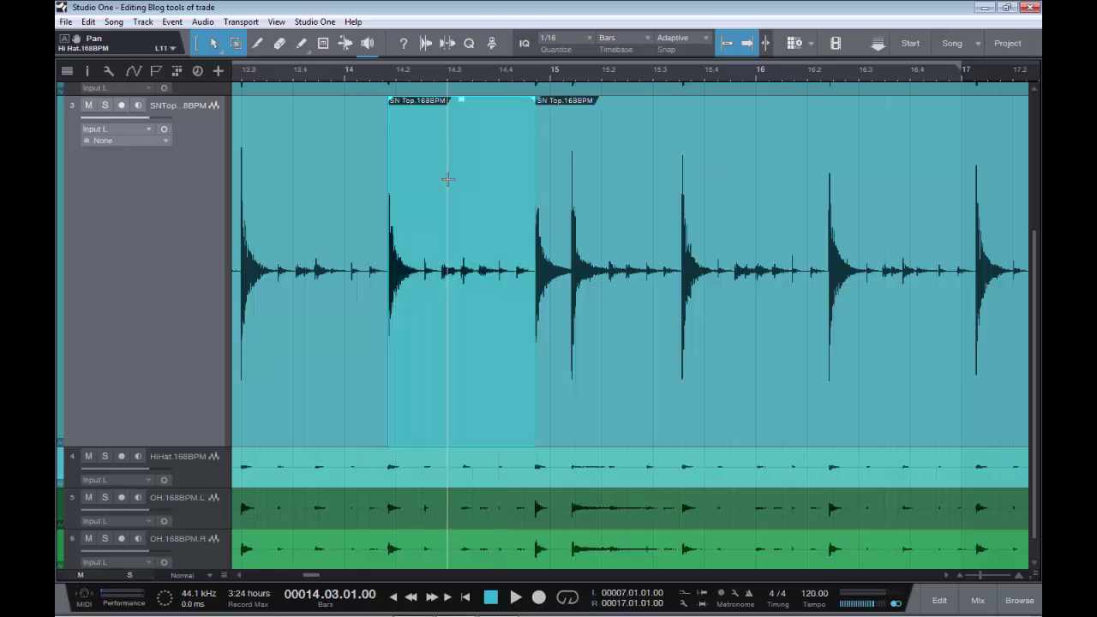
Lower the split snare hit's volume by 8 dB and play it back from before bar 14
drag(460, 101, 463, 185)
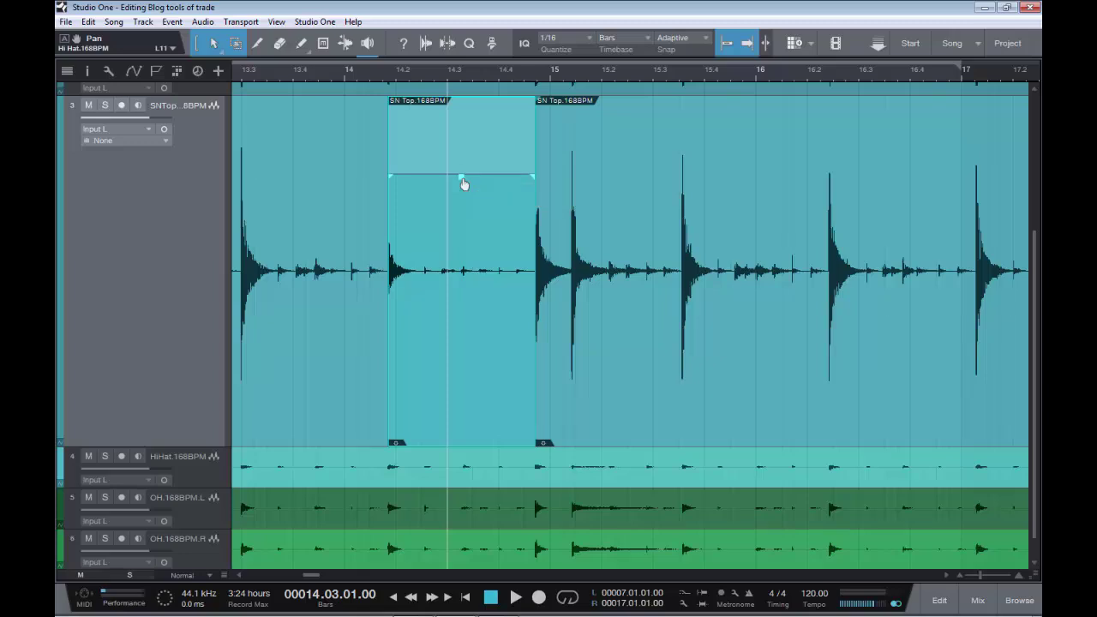
scroll(306, 93, up, 1)
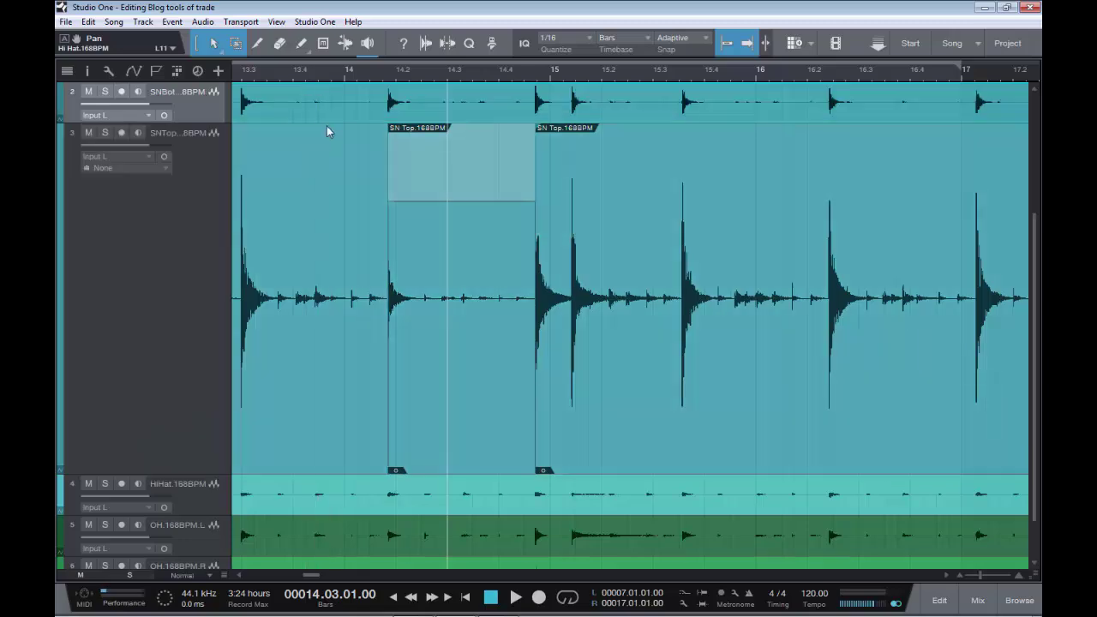
click(318, 142)
key(space)
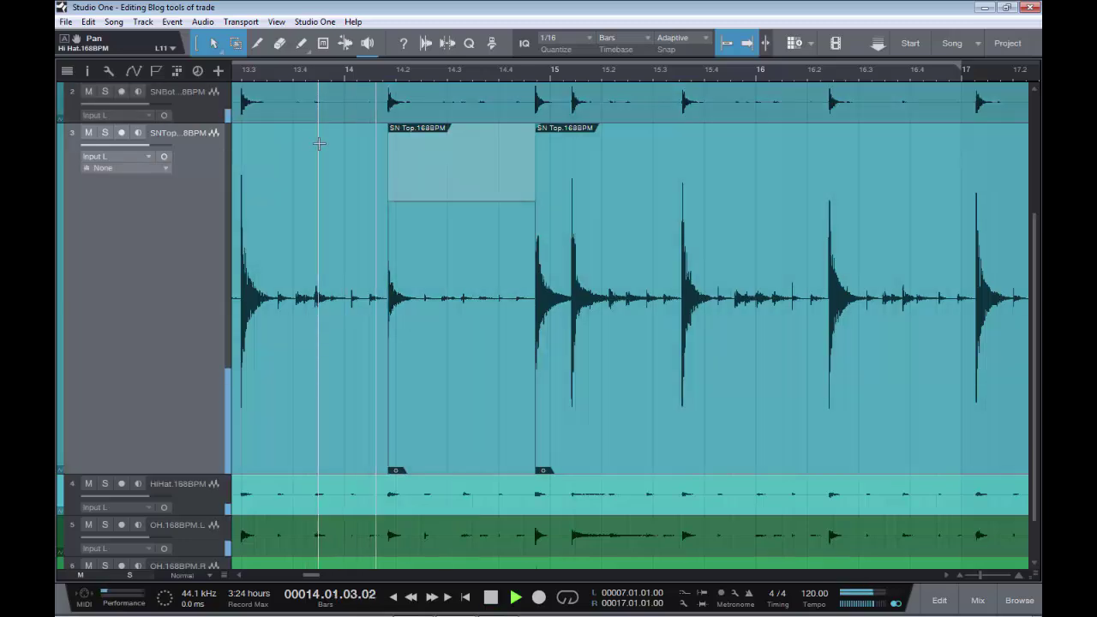
key(space)
Mute the split snare event with Shift+M and zoom out to fit the whole song
click(460, 217)
click(447, 330)
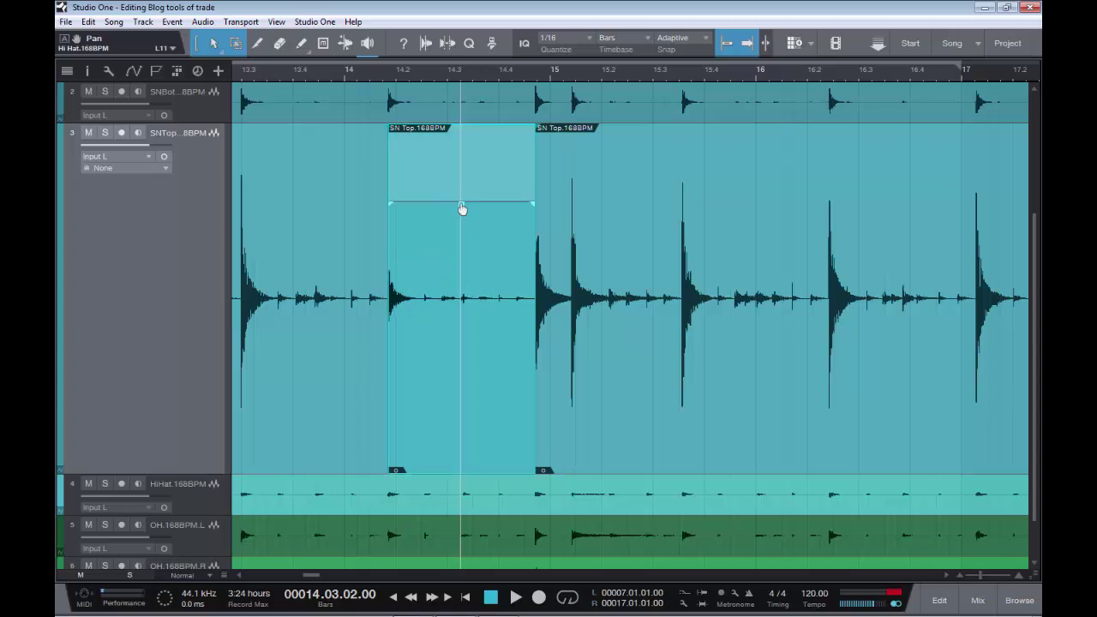
key(shift+m)
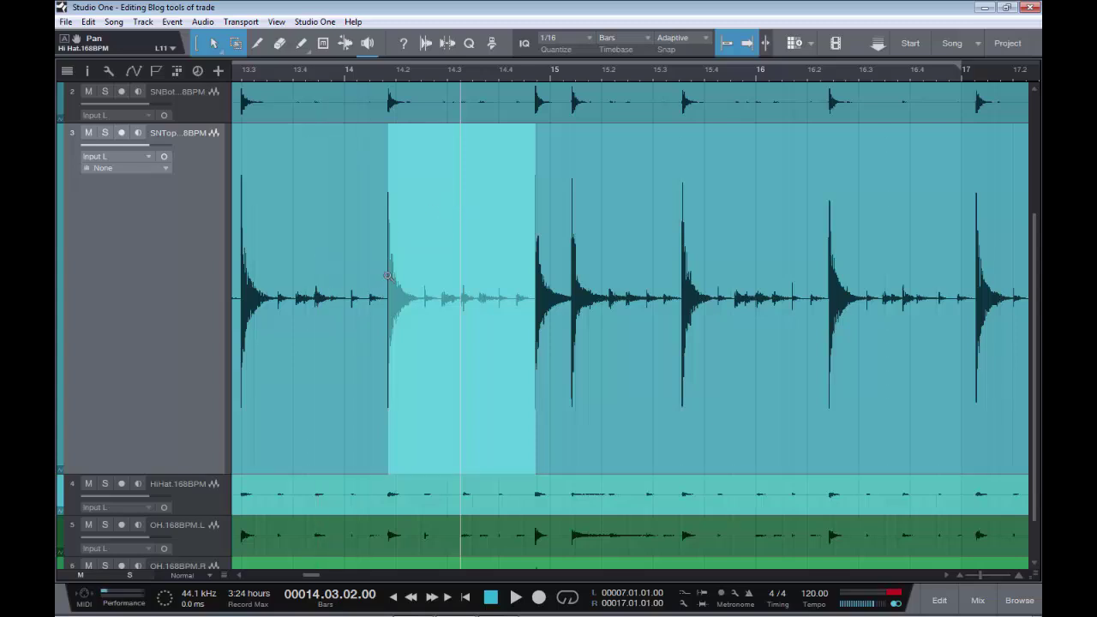
key(z)
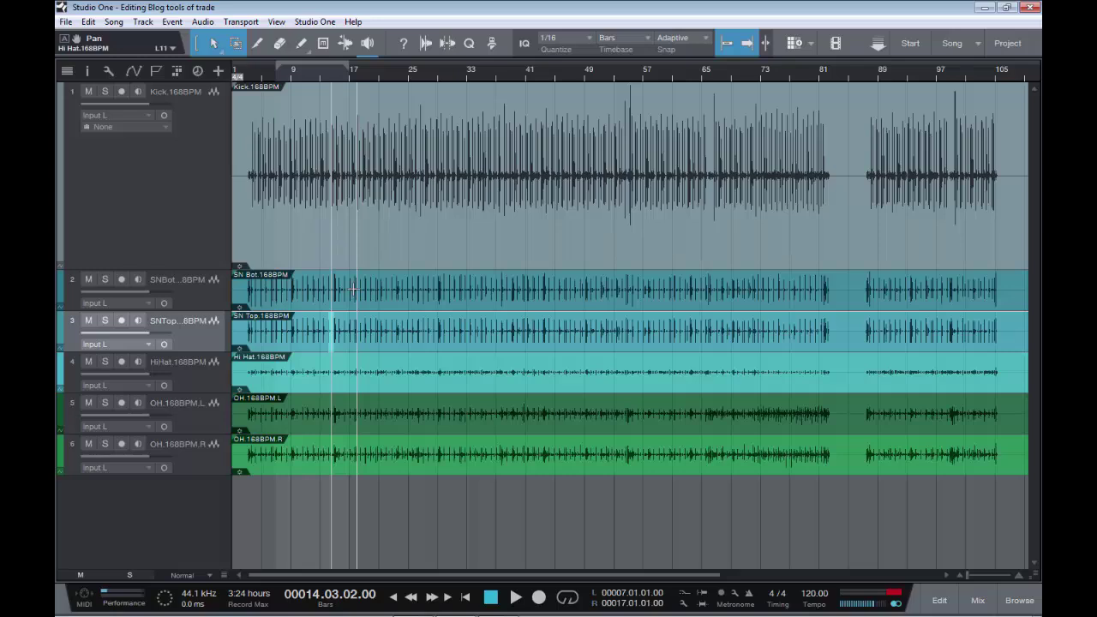
Zoom into SN Bot bars 19–21, select a transient-to-transient range, then zoom fully back out
drag(353, 290, 417, 302)
drag(401, 219, 634, 317)
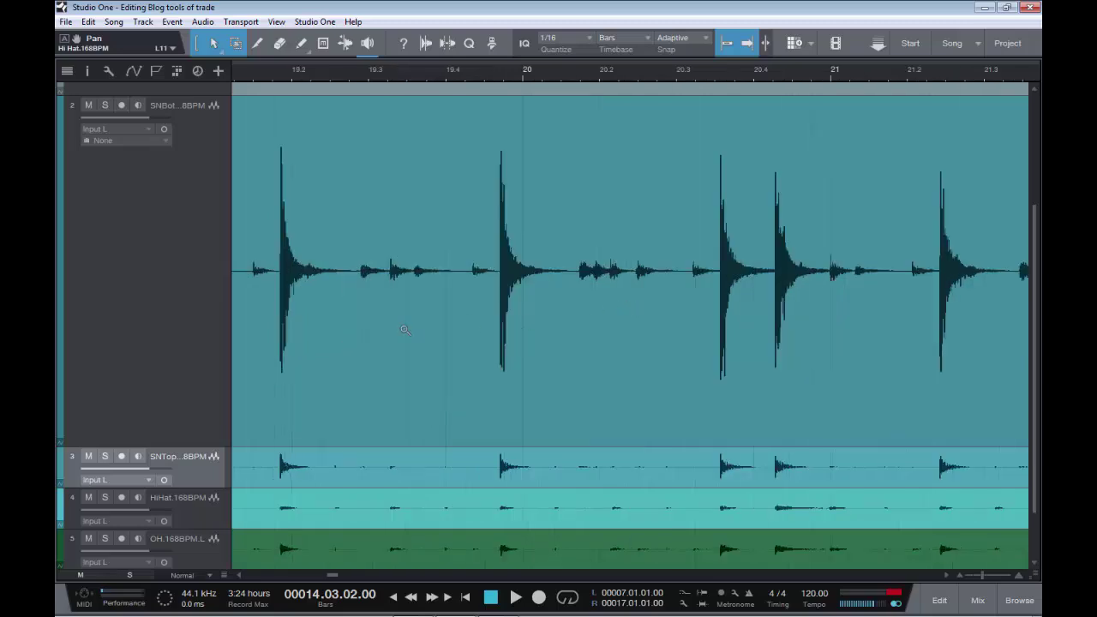
click(276, 195)
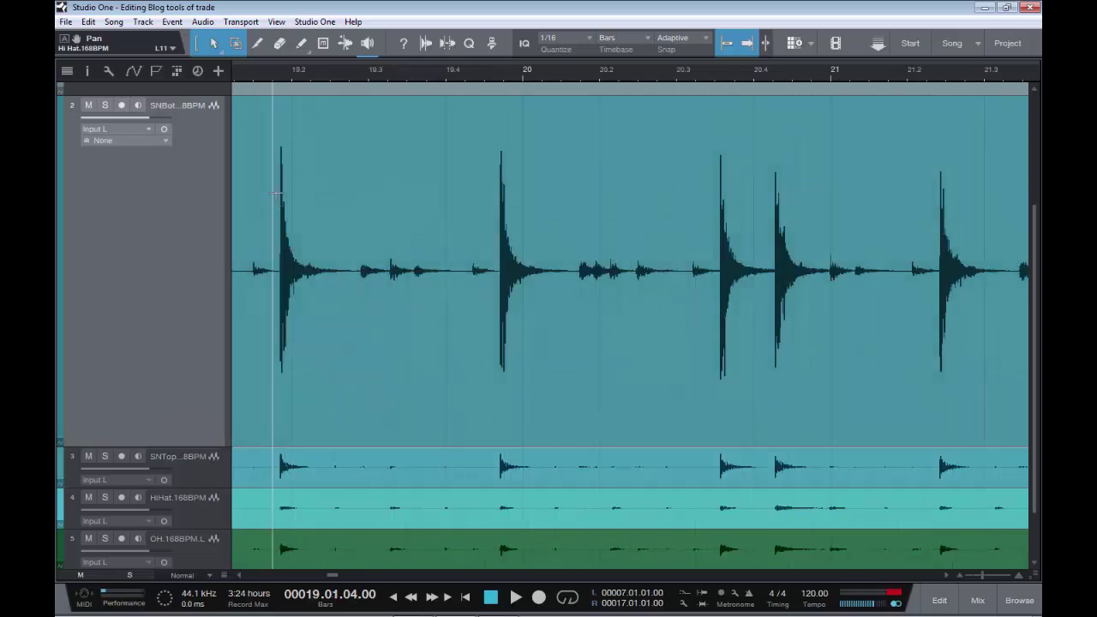
key(Tab)
key(Tab)
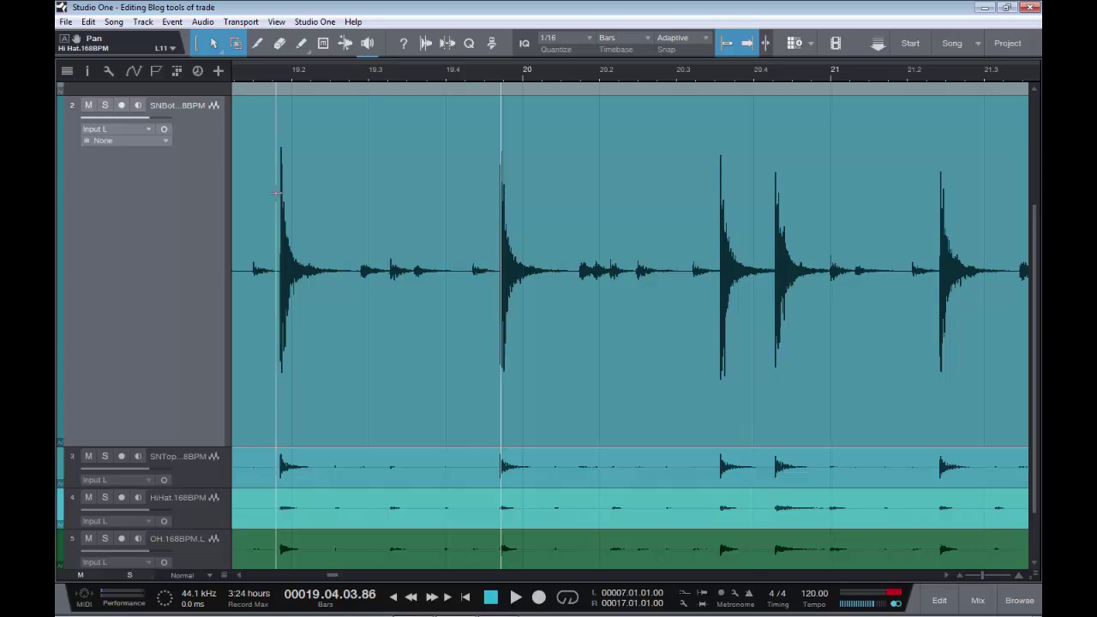
key(shift+Tab)
key(shift+Tab)
key(shift+Tab)
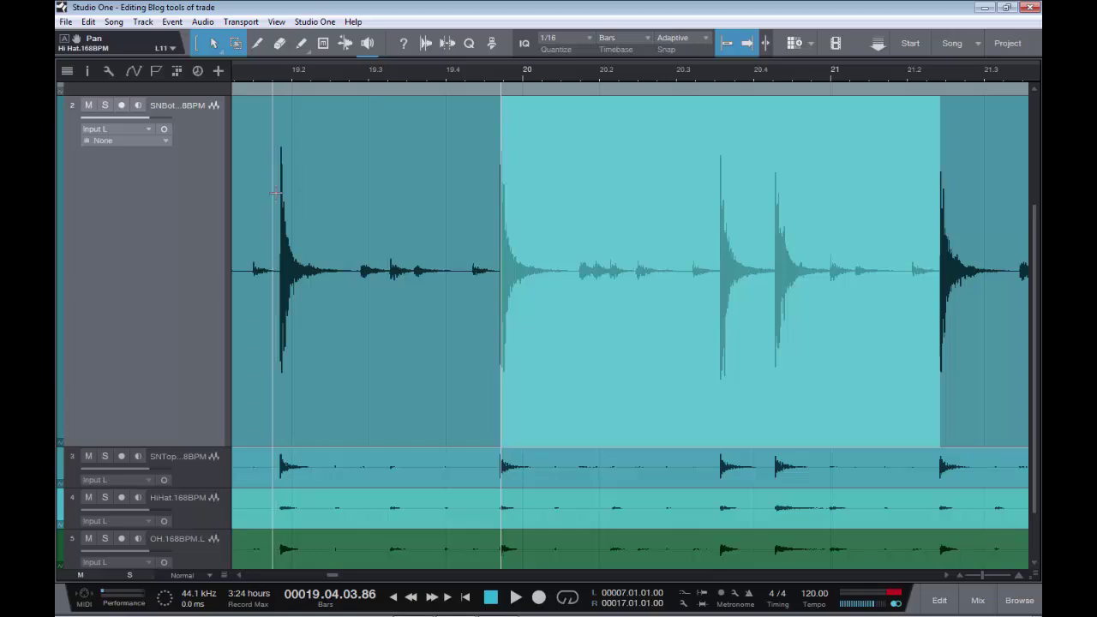
alt+shift+double_click(443, 295)
alt+shift+double_click(443, 295)
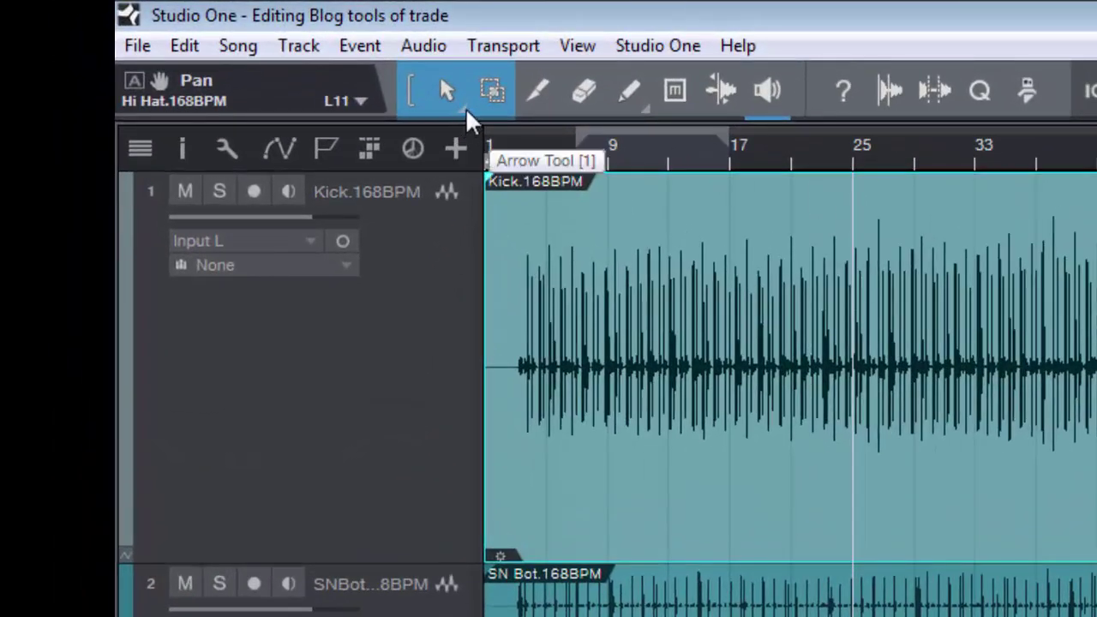
Set Listen Tool as the Ctrl alternative tool and audition Kick, keeping its event at bar 1
click(465, 109)
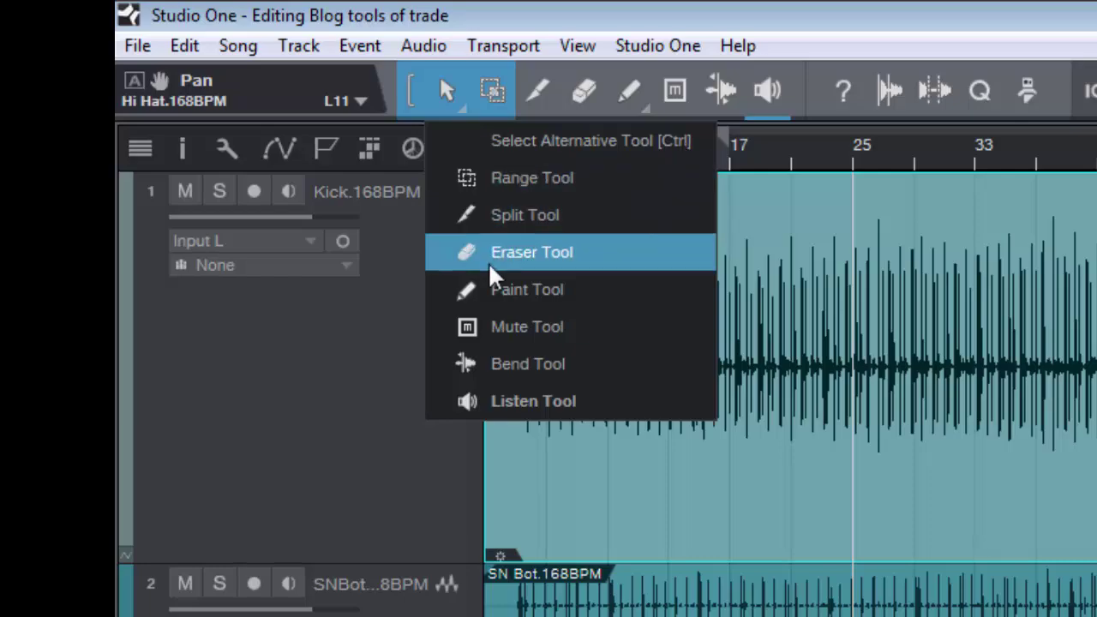
click(529, 397)
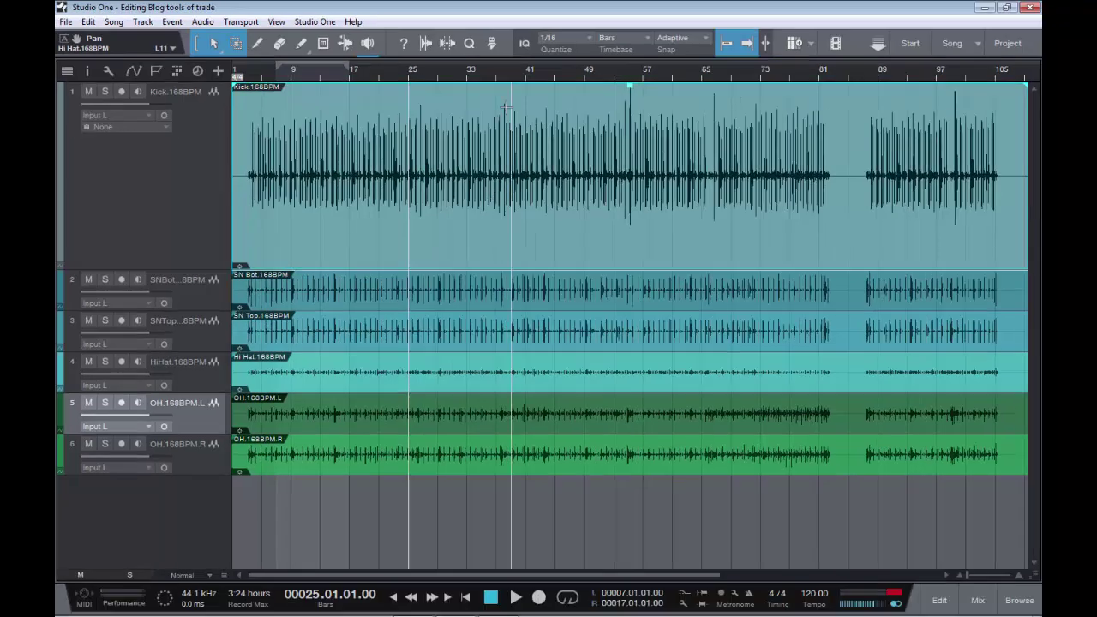
click(505, 100)
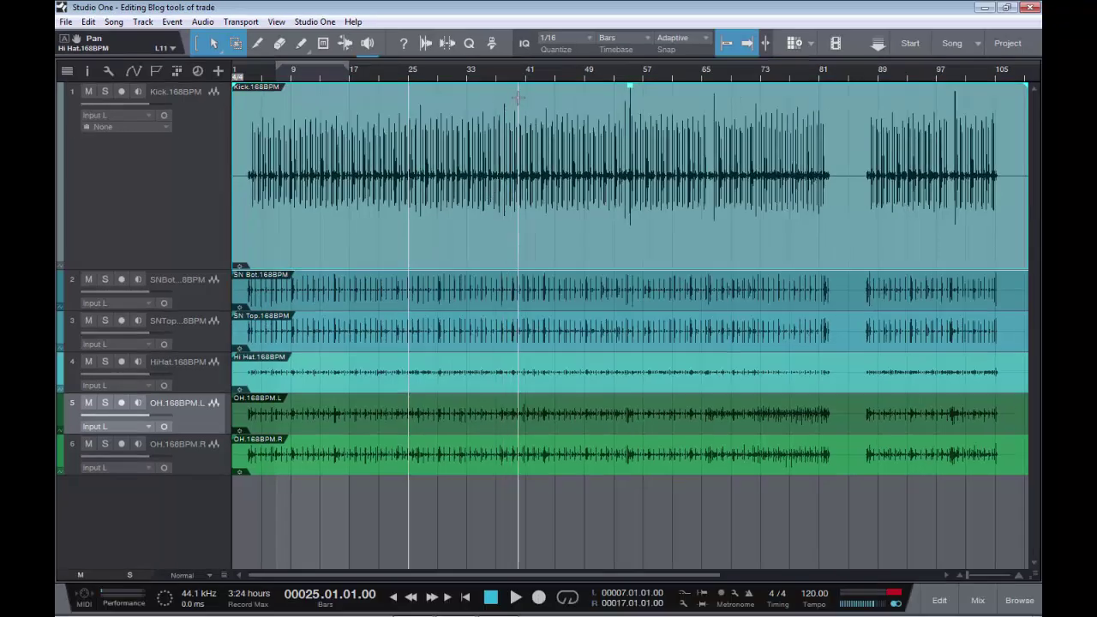
drag(515, 244, 483, 247)
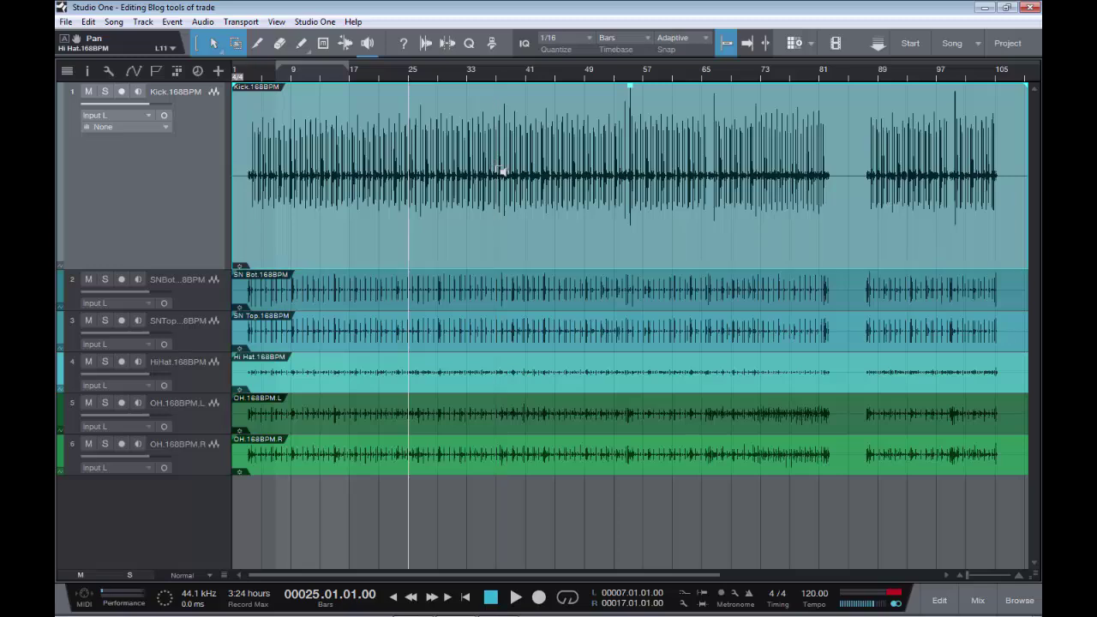
Audition the Kick track solo from bar 37 and bar 66, then stop and unsolo it
click(498, 170)
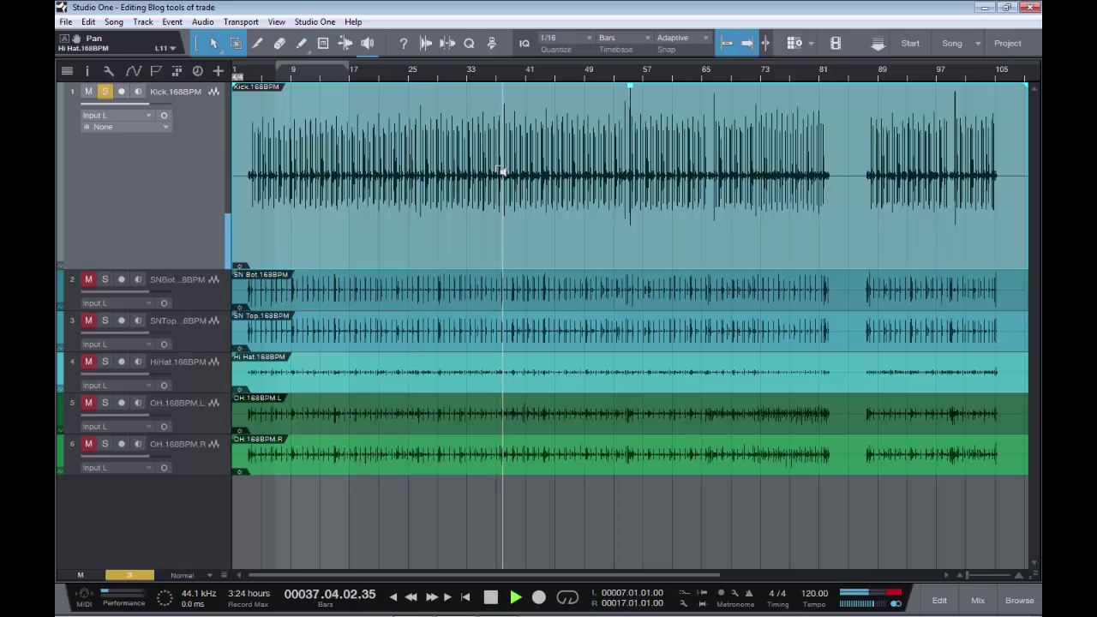
click(501, 172)
click(716, 183)
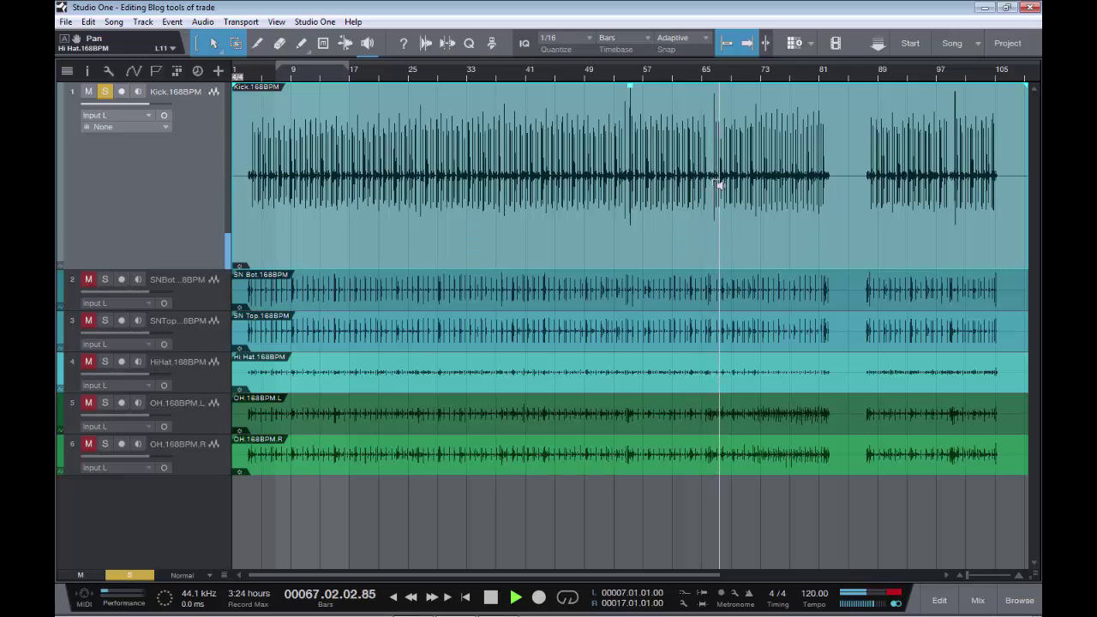
key(space)
key(s)
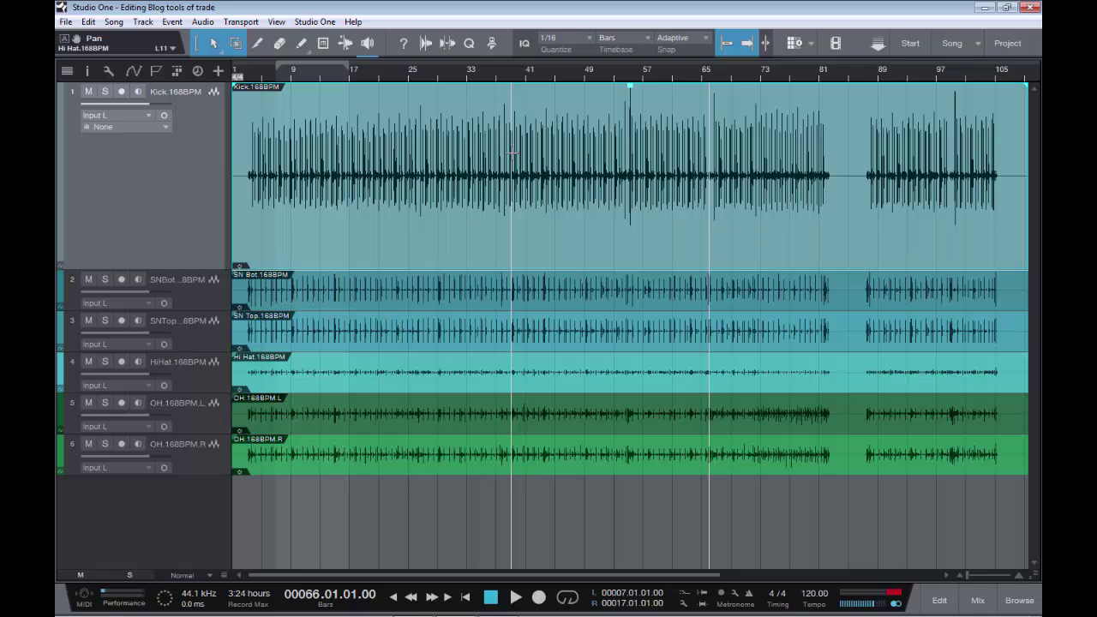
Clear the red clip indicator on the main output meter
click(898, 598)
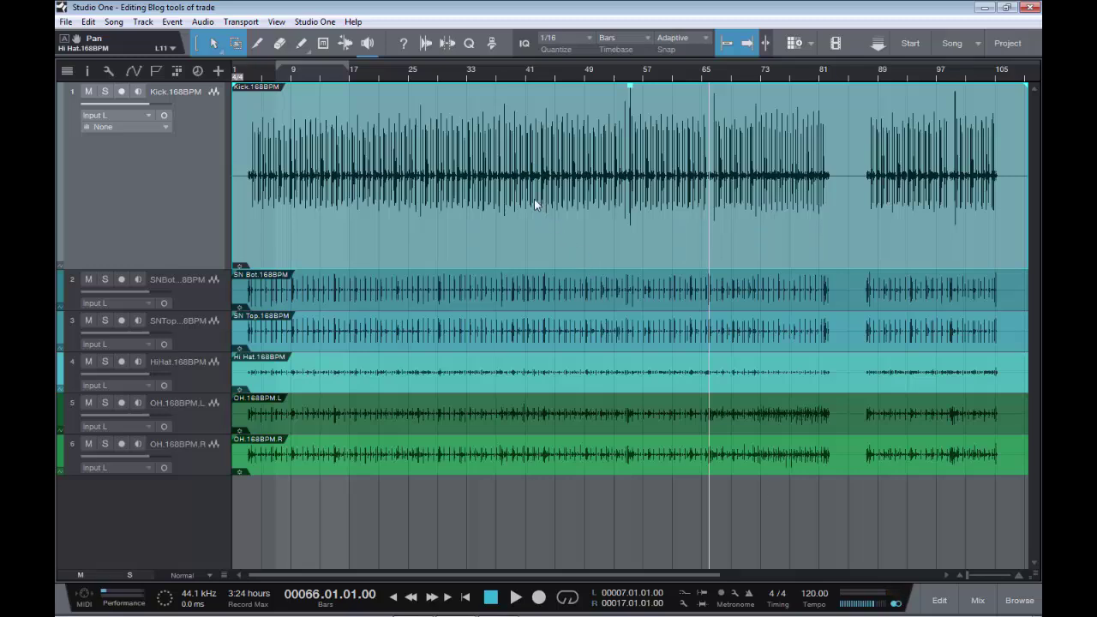